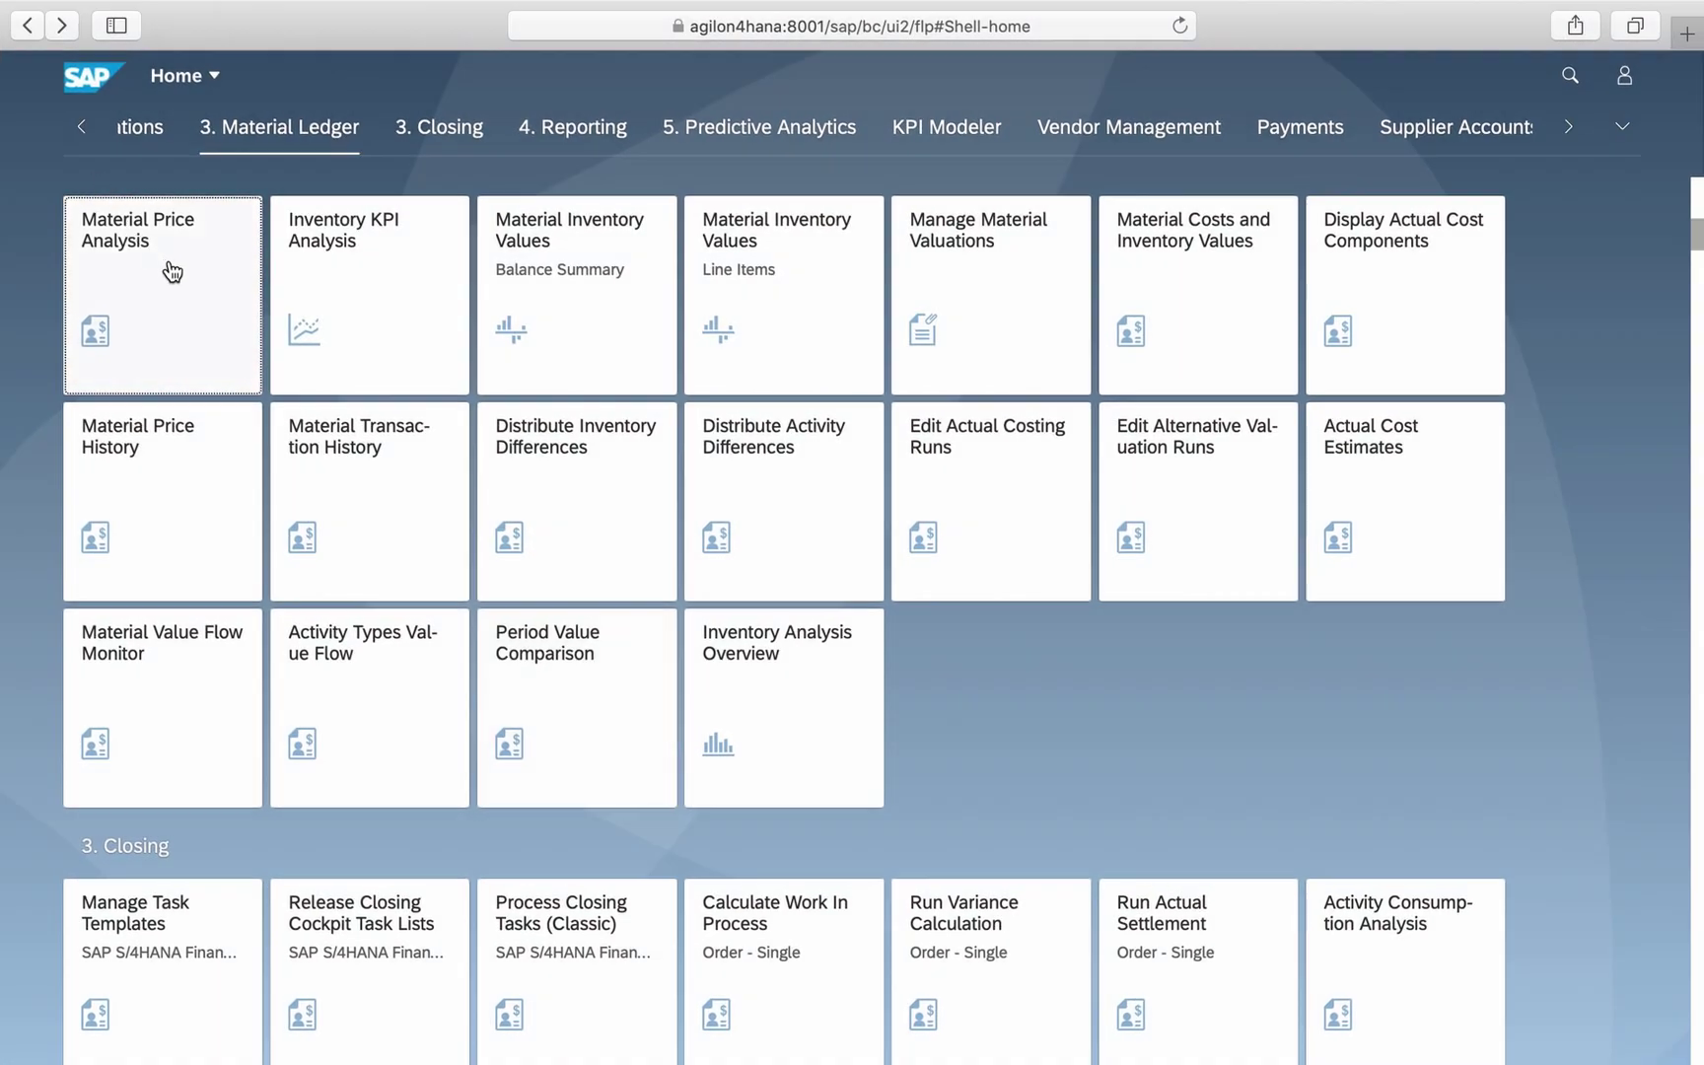
# Step: Open Material Price Analysis for material 71 and narrow the Quantity, Miscellaneous and Sum of cost components columns
pyautogui.click(172, 272)
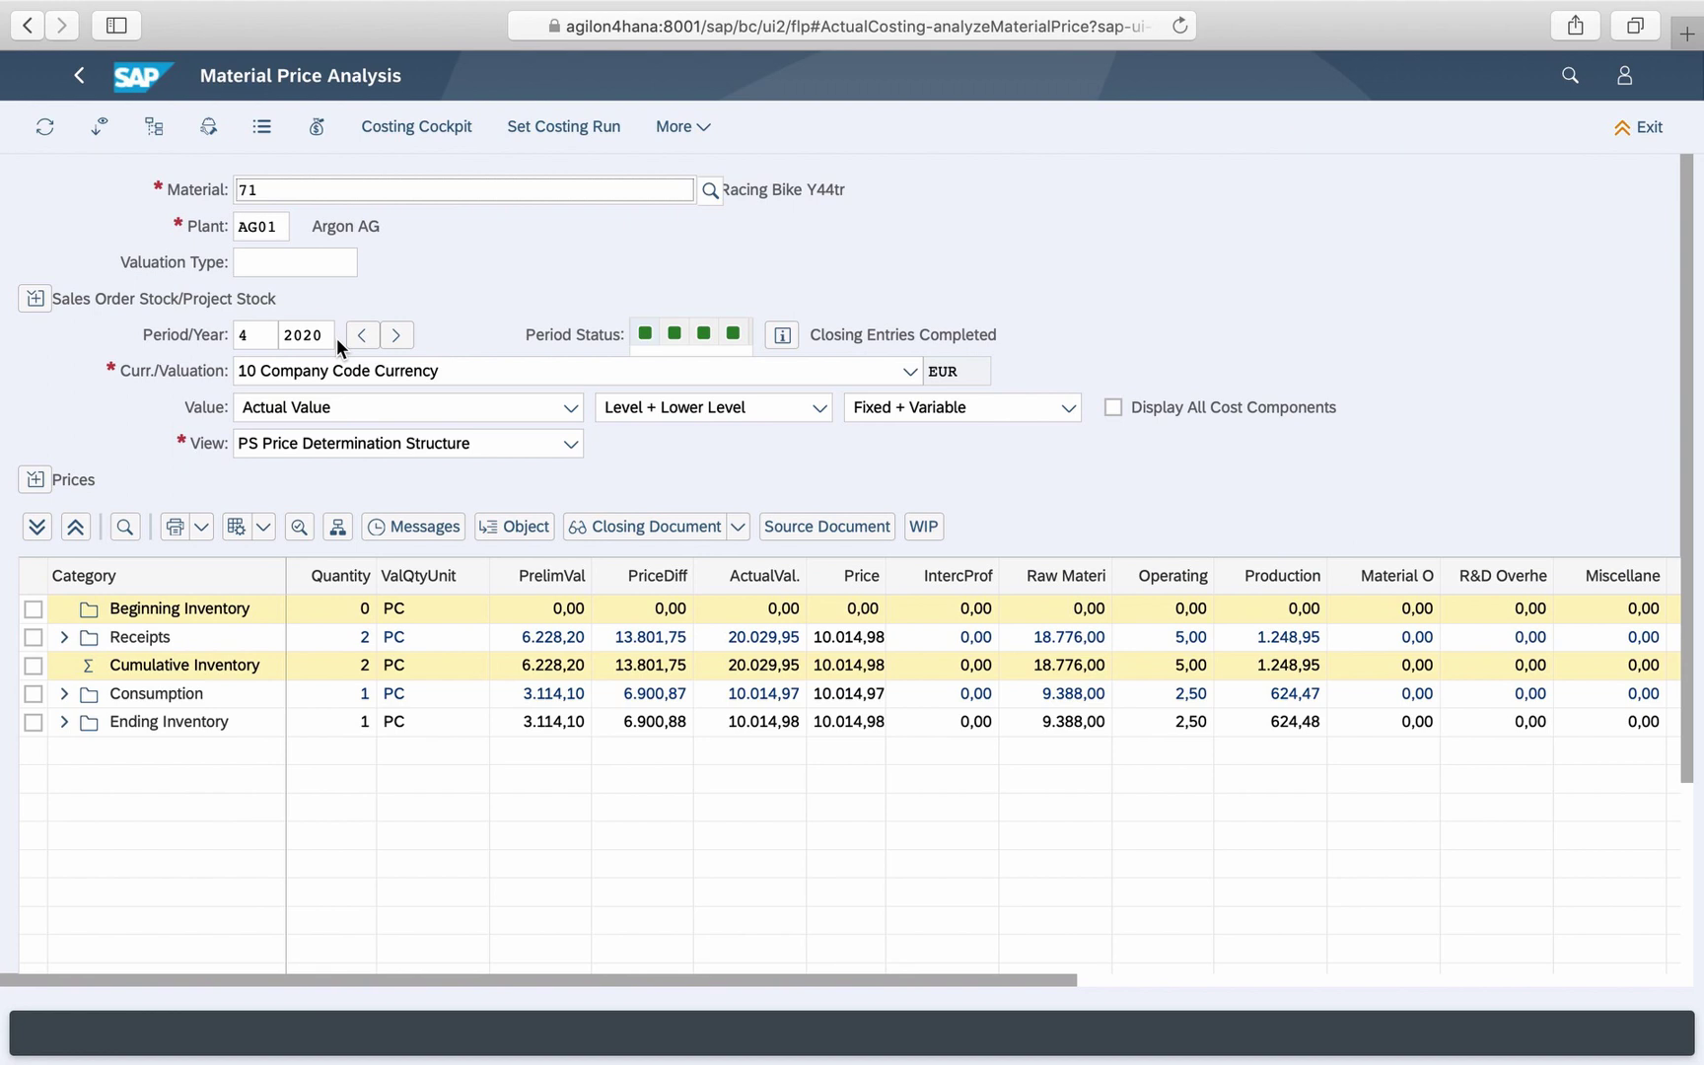
pyautogui.moveTo(486, 571); pyautogui.dragTo(334, 569)
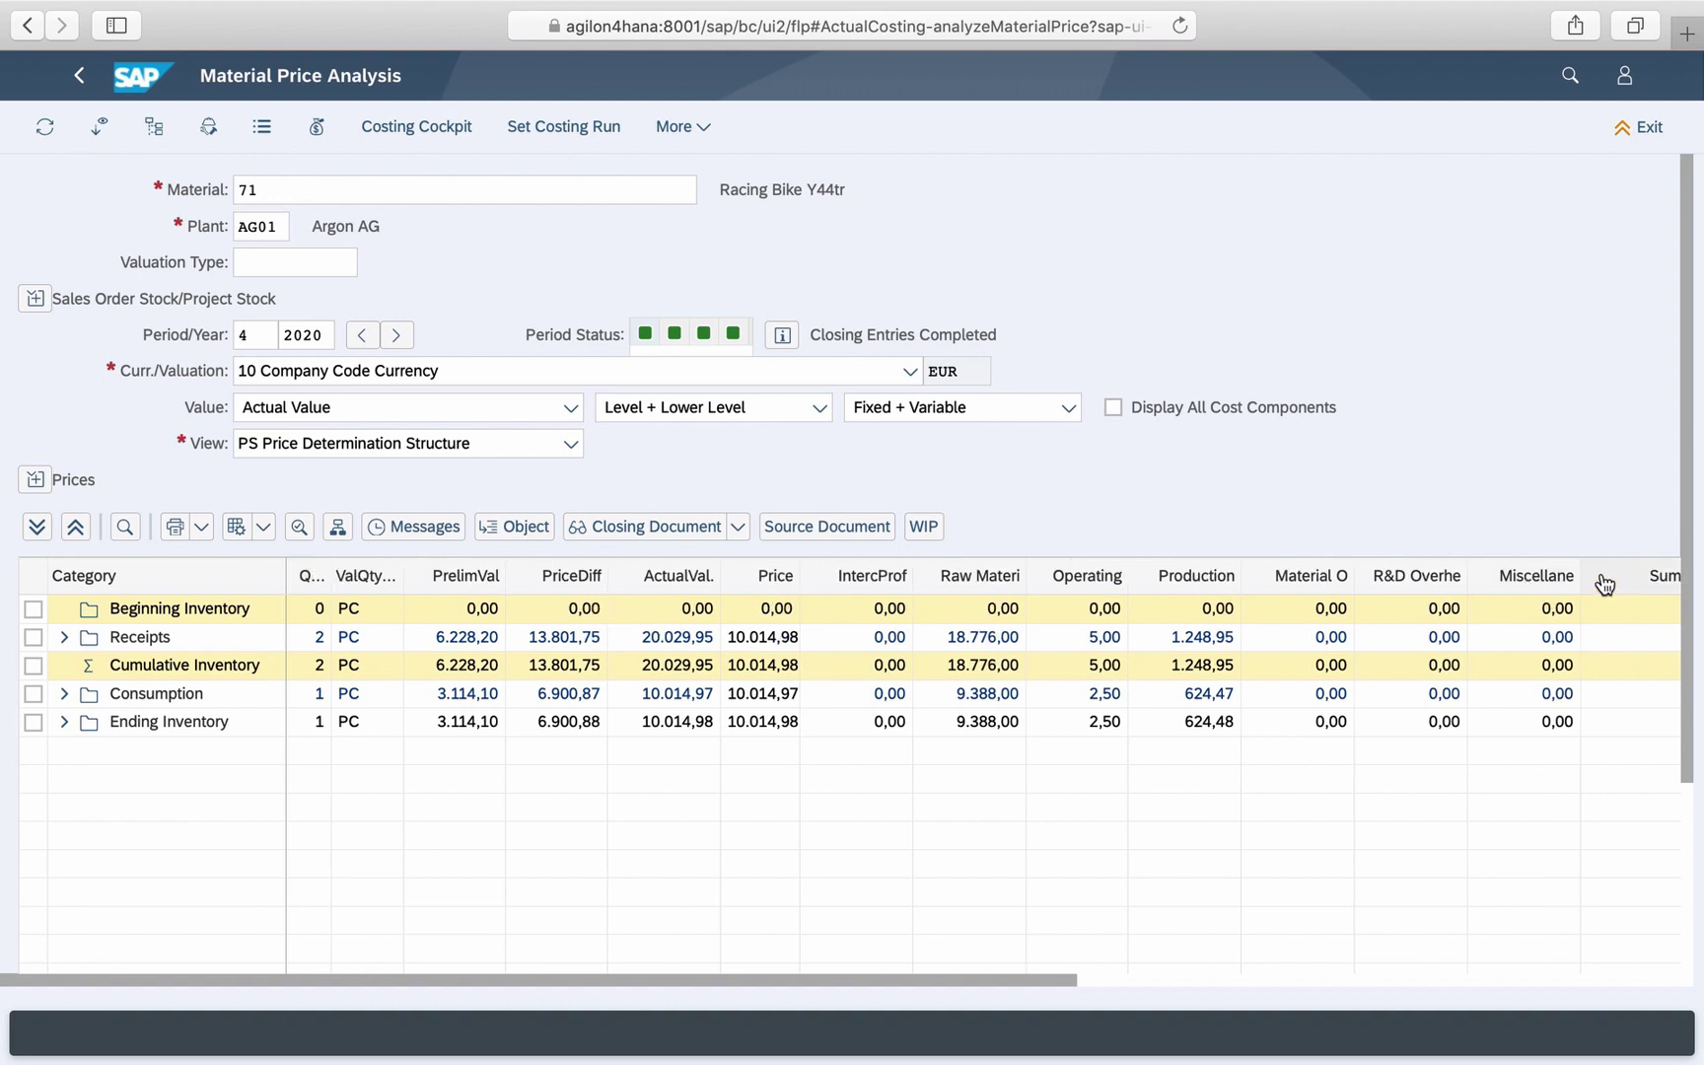
pyautogui.moveTo(1576, 570); pyautogui.dragTo(1532, 571)
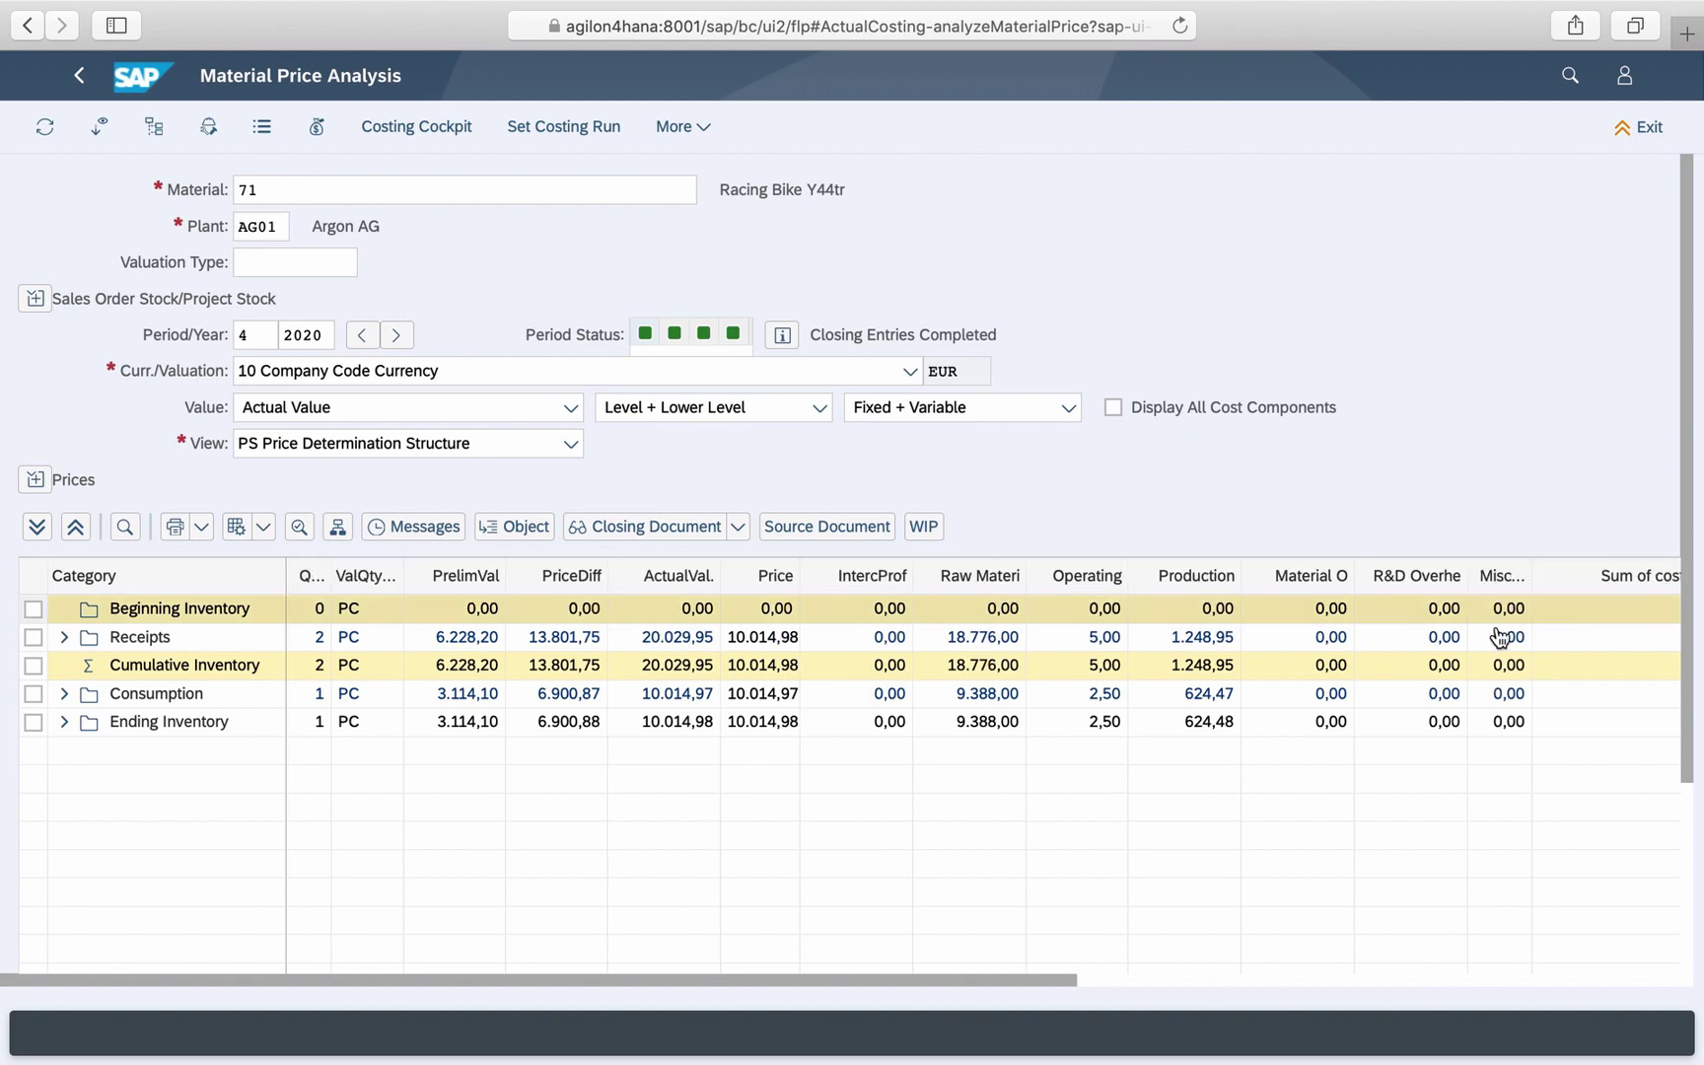
pyautogui.moveTo(1064, 981); pyautogui.dragTo(1160, 981)
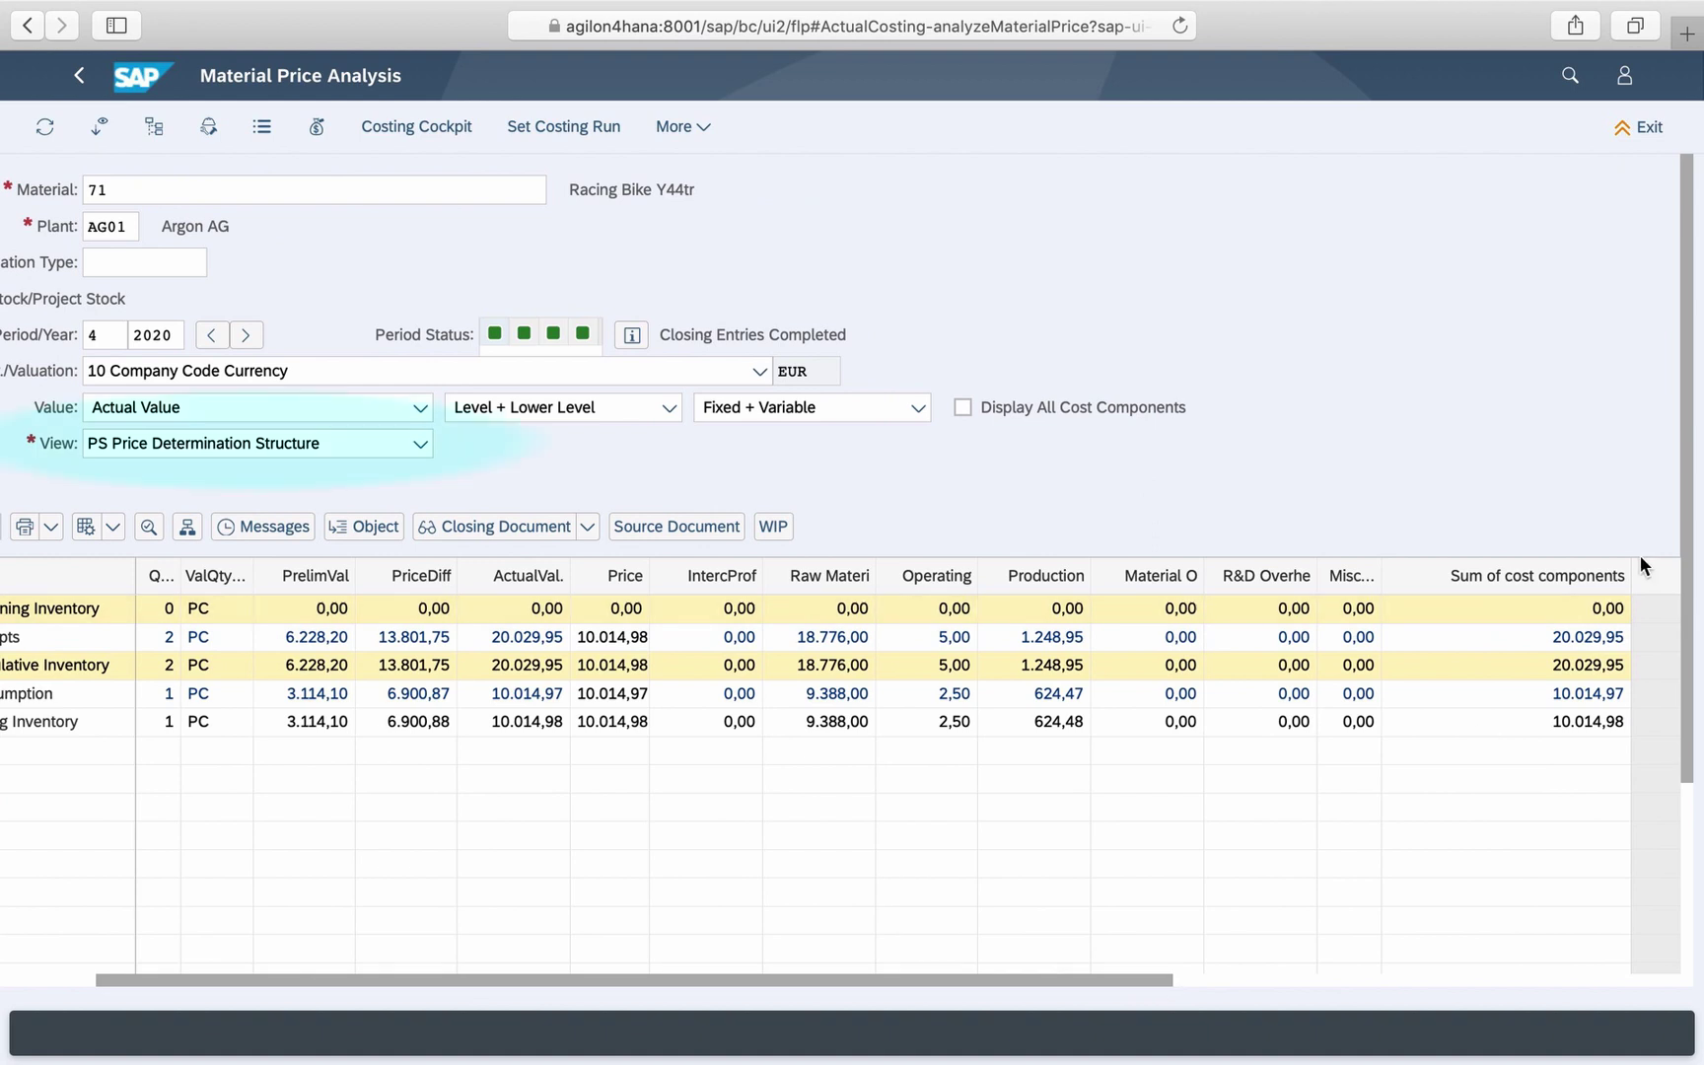
pyautogui.moveTo(1627, 563); pyautogui.dragTo(1482, 563)
pyautogui.moveTo(1150, 980); pyautogui.dragTo(887, 982)
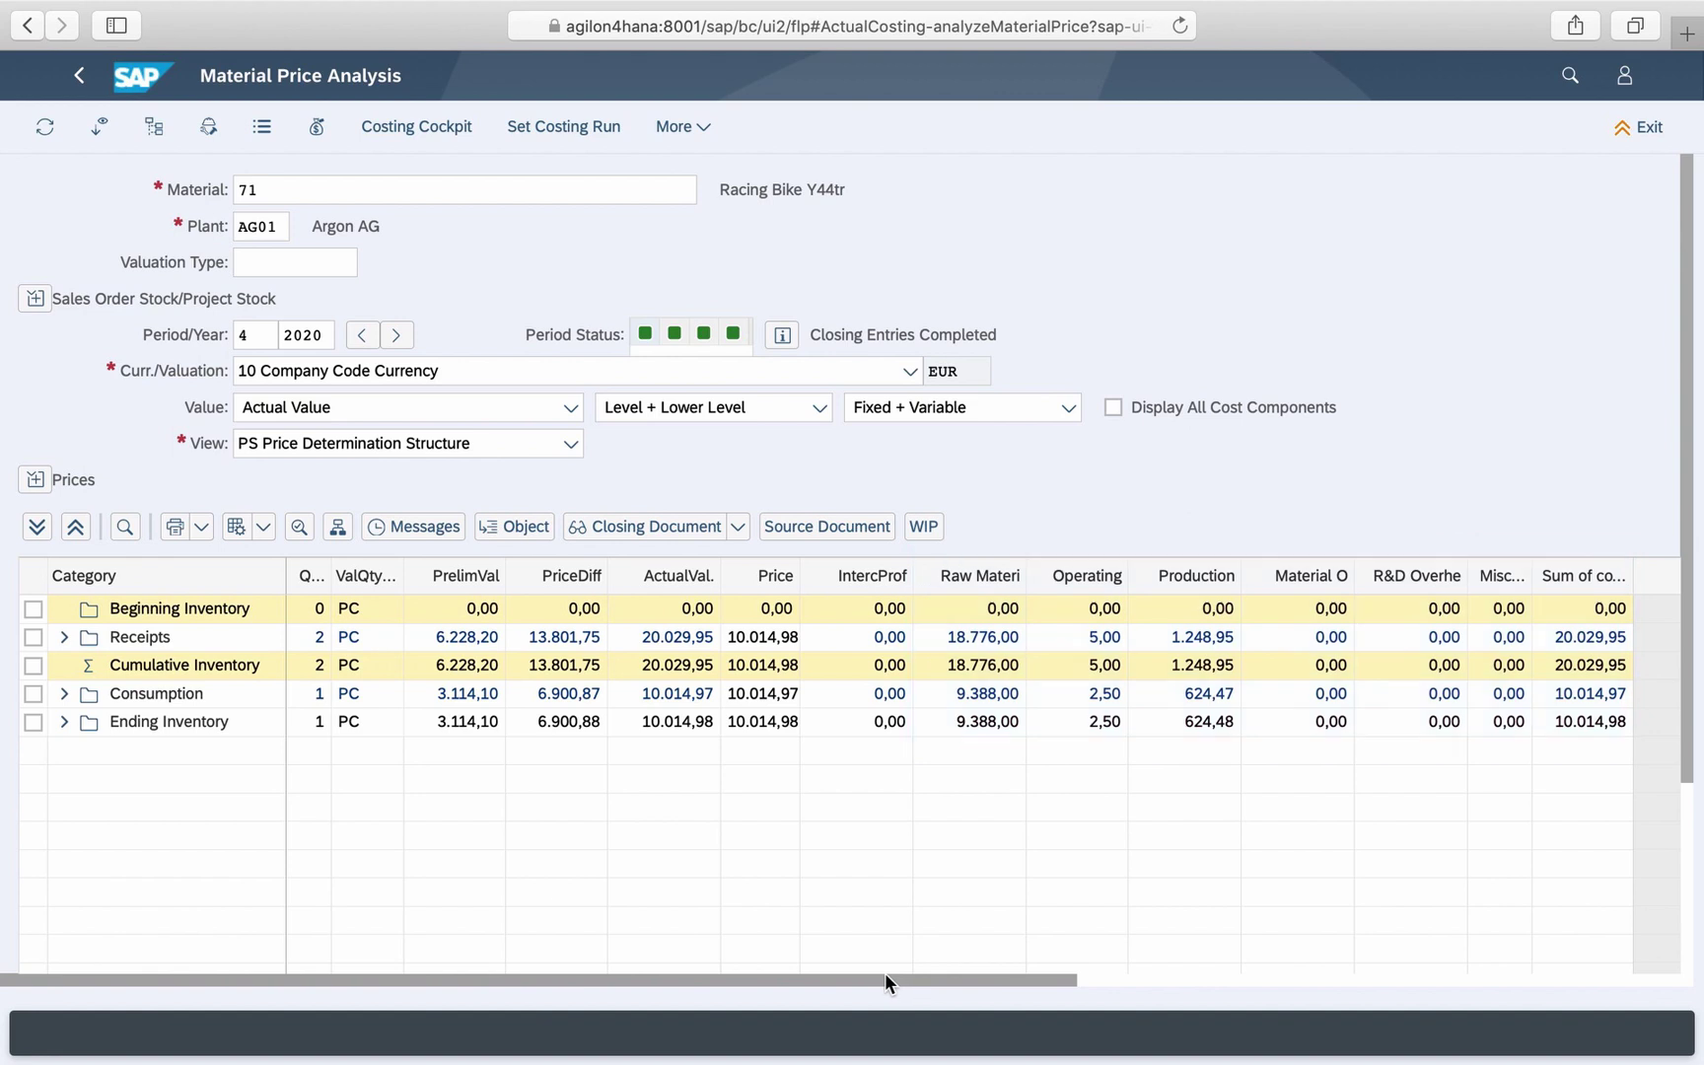
pyautogui.click(572, 449)
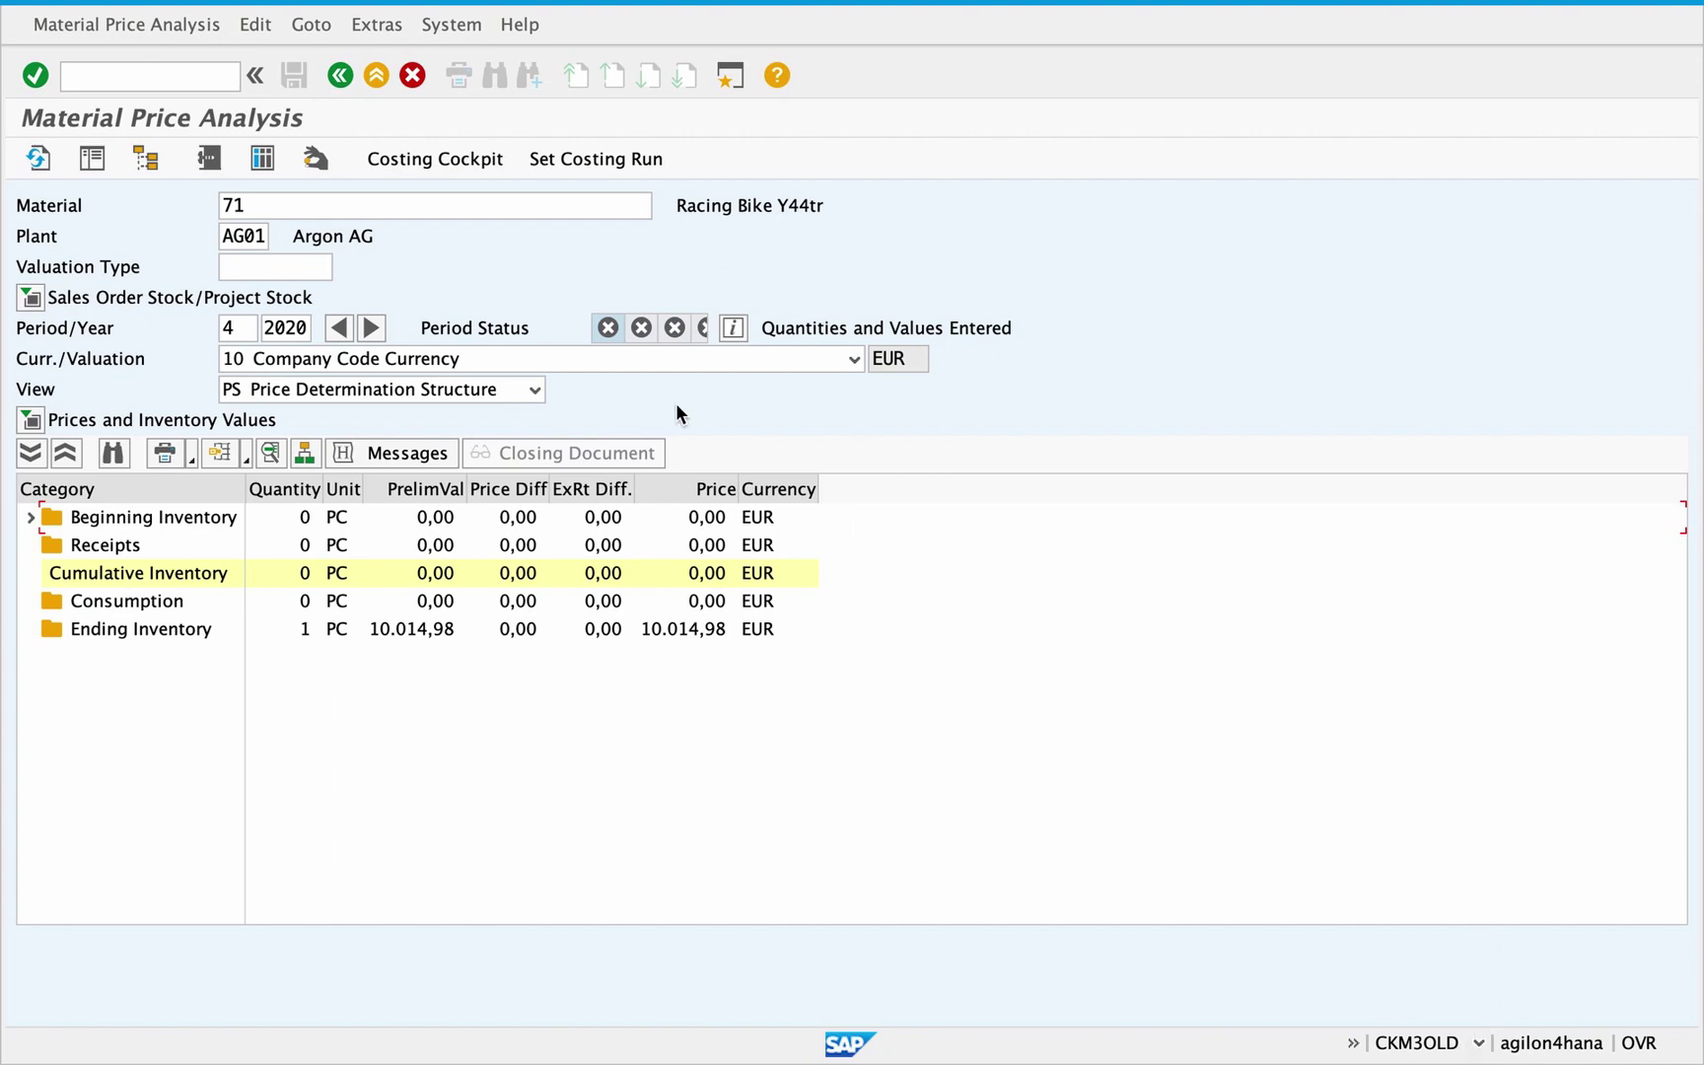
# Step: Show the classic CKM3OLD analysis for material 71, plant AG01, period 4/2020 and open its View list
pyautogui.click(531, 391)
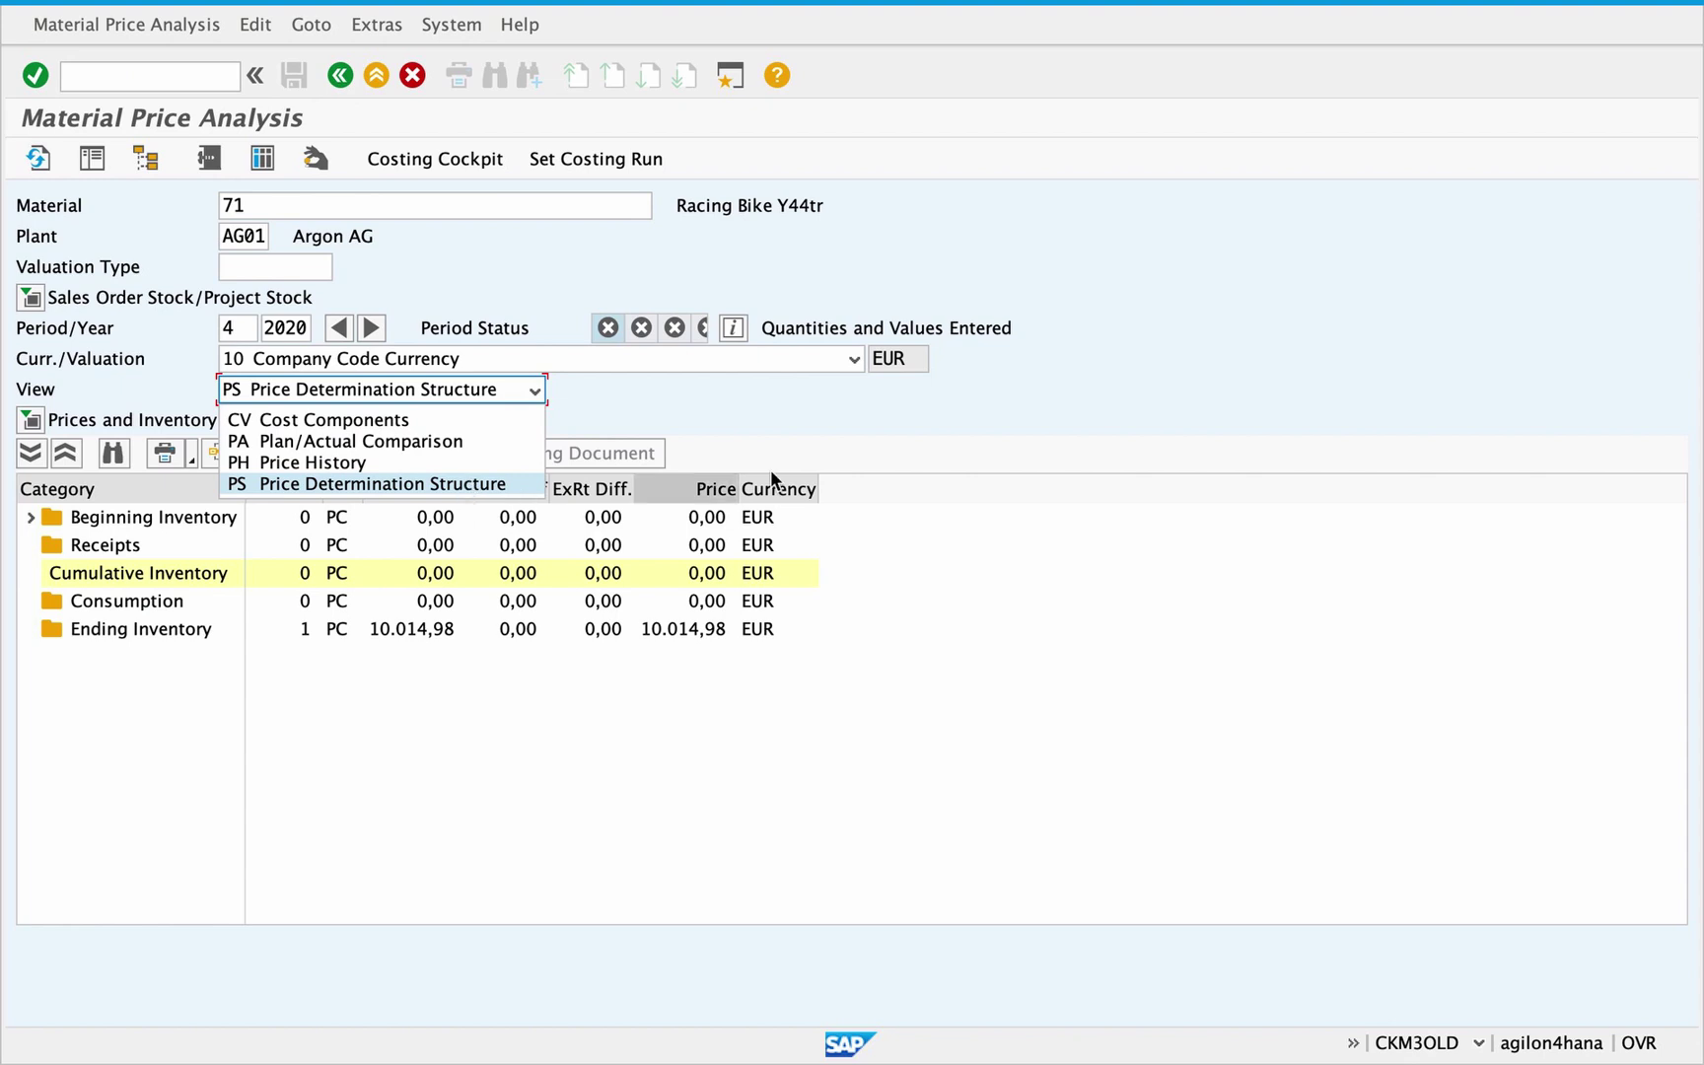
# Step: Switch material 71's analysis to the Cost Components view, showing ending inventory 3.114,10 EUR
pyautogui.click(466, 482)
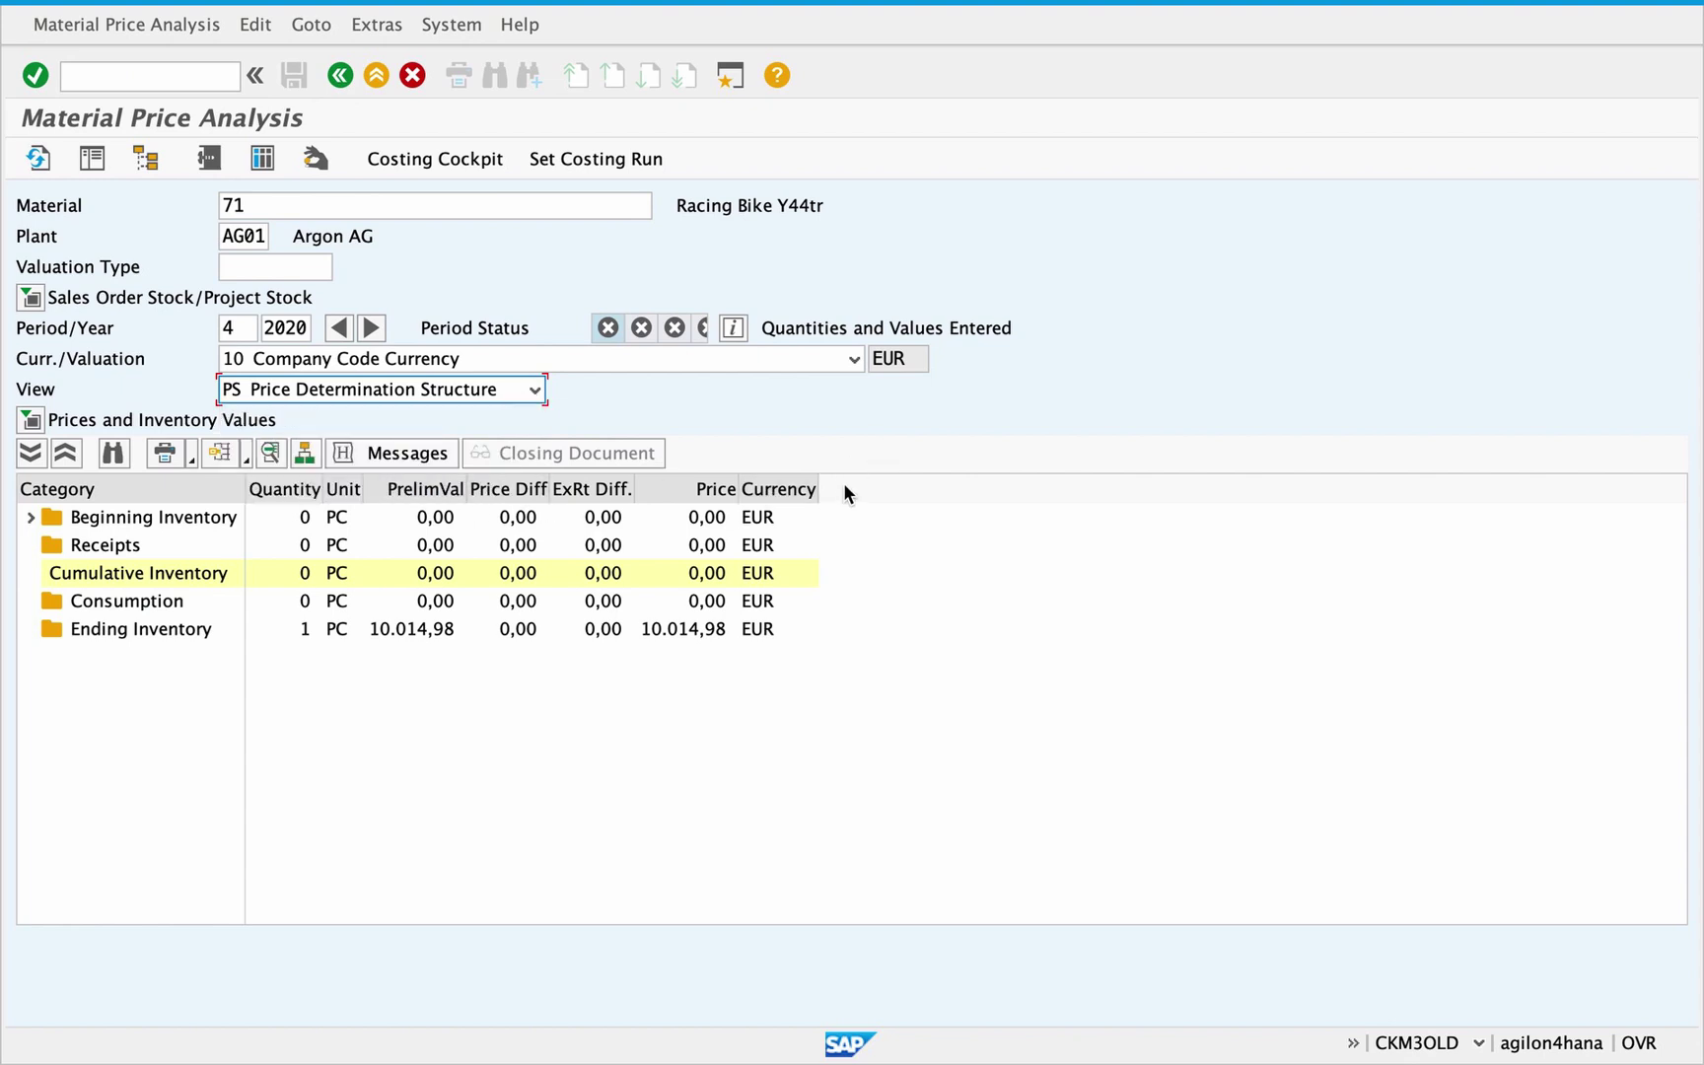
pyautogui.click(517, 390)
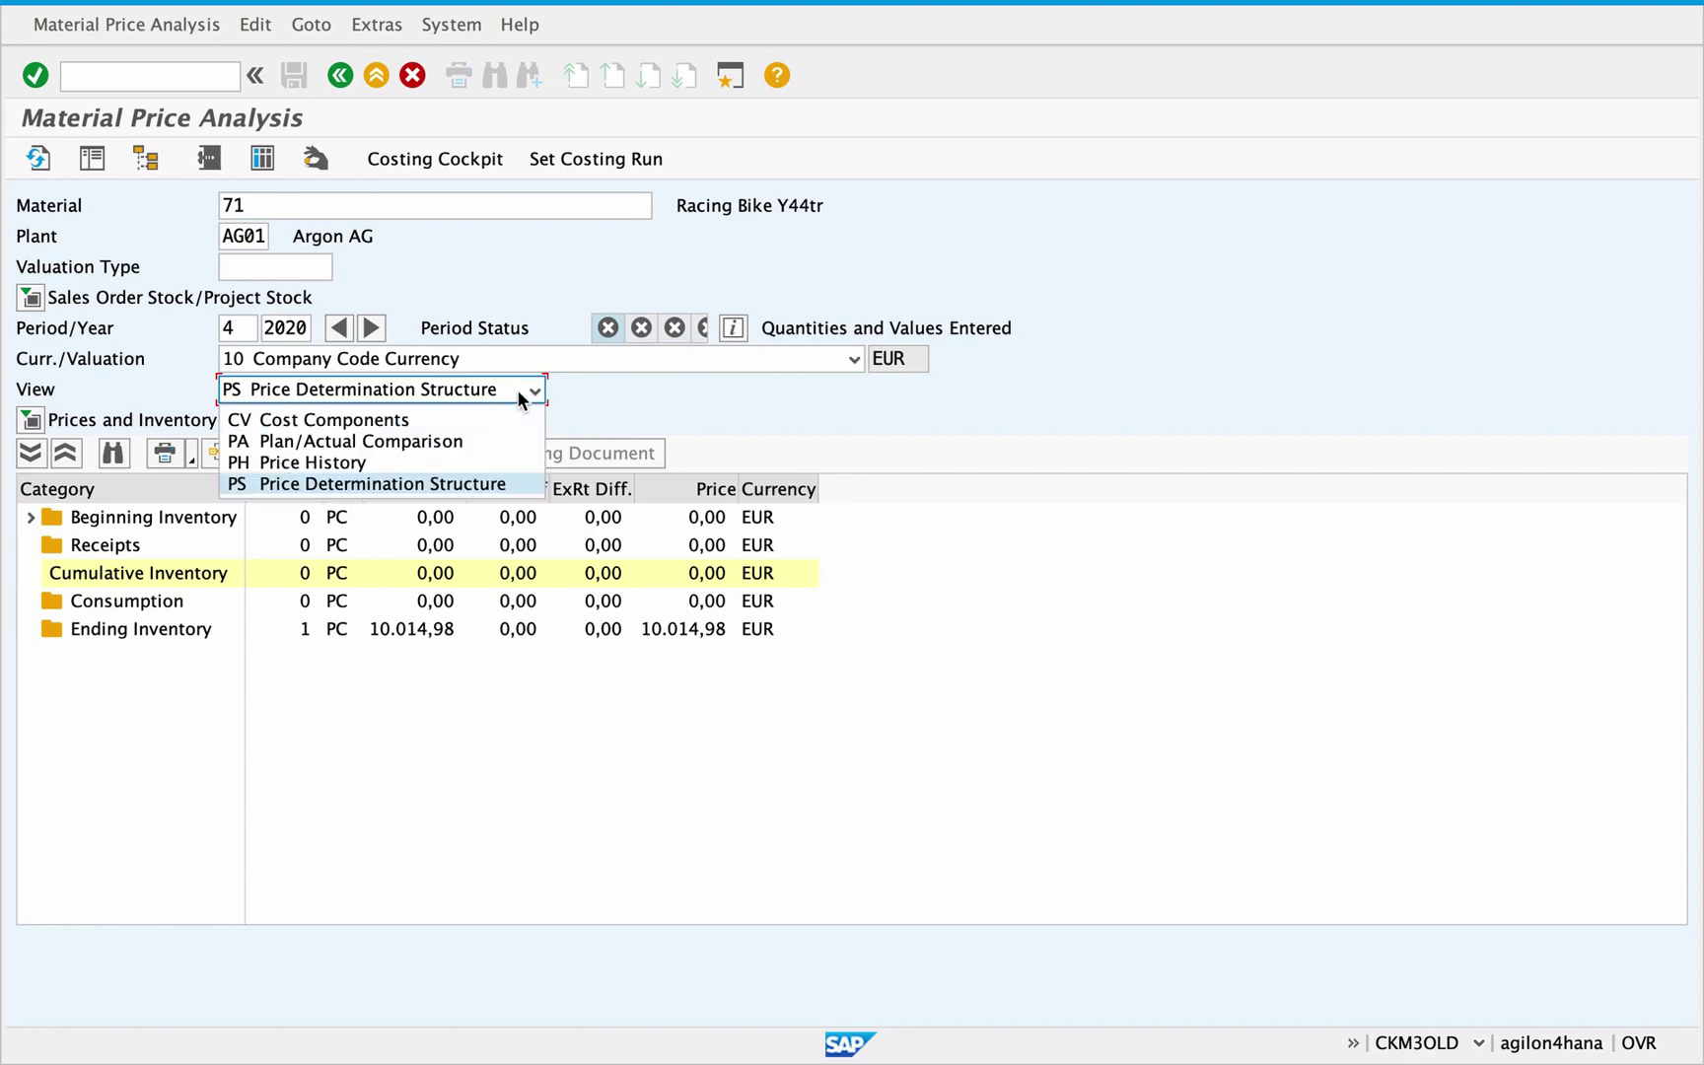
pyautogui.click(451, 412)
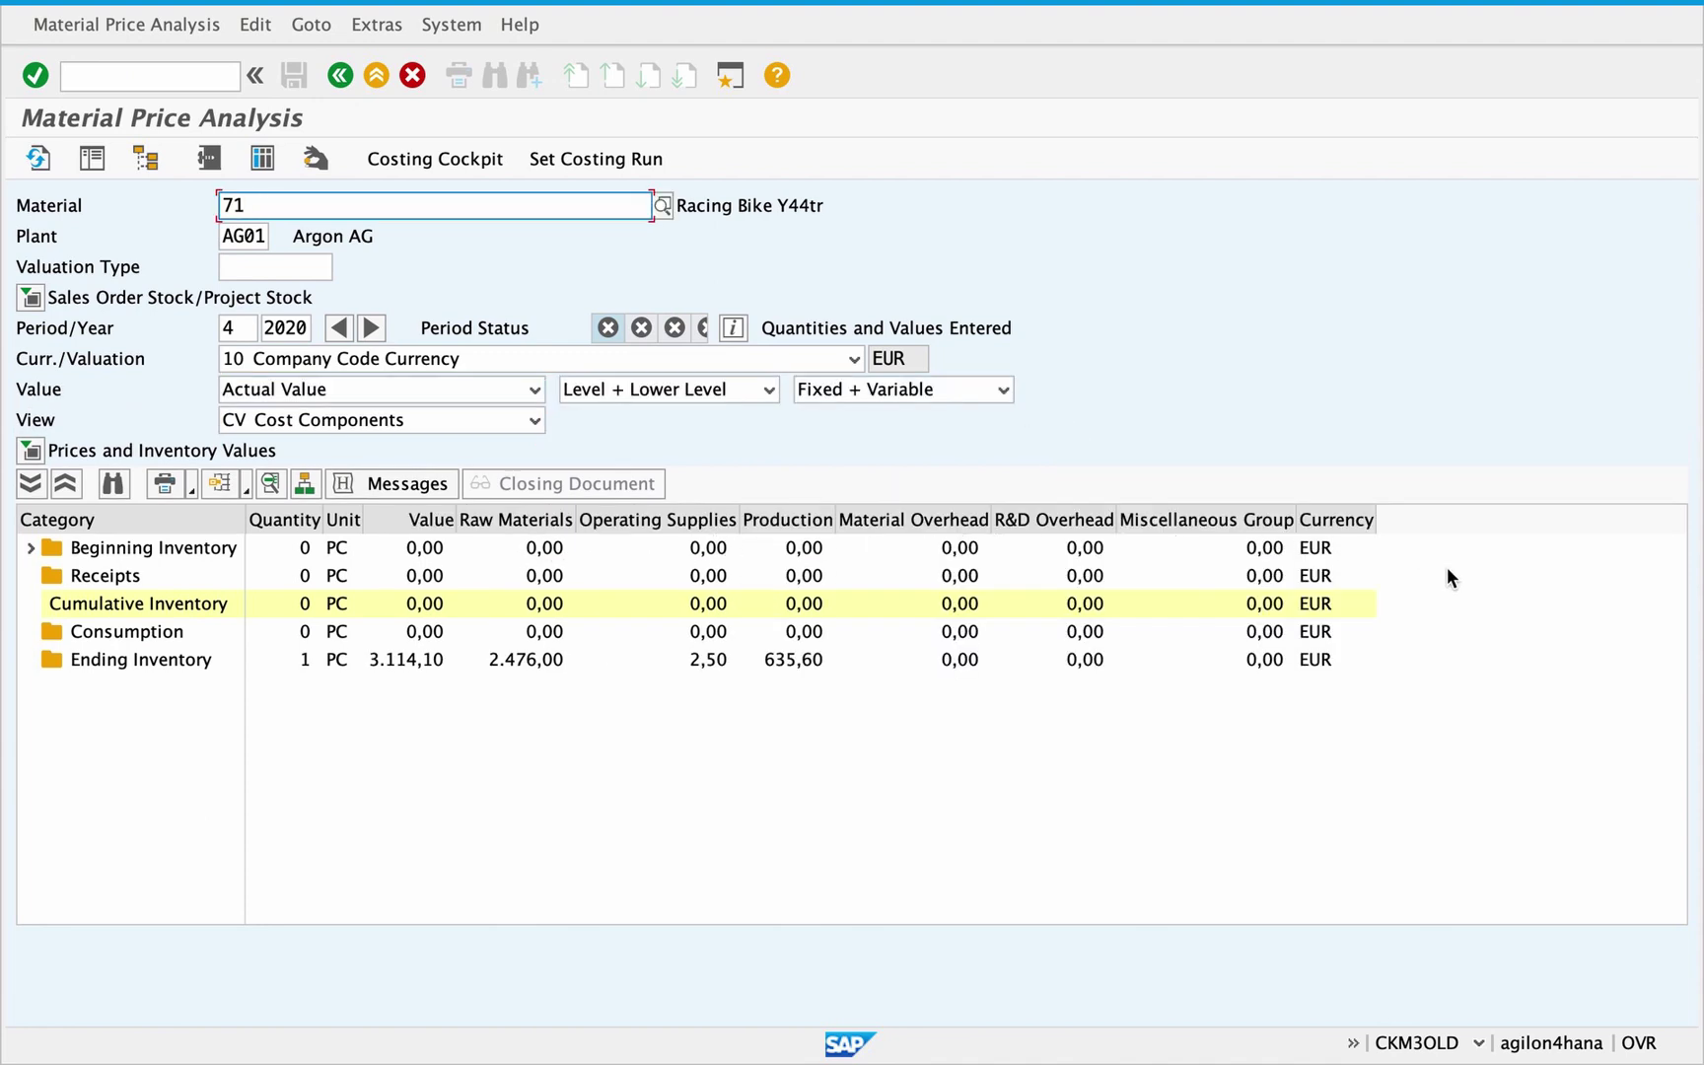
pyautogui.click(517, 390)
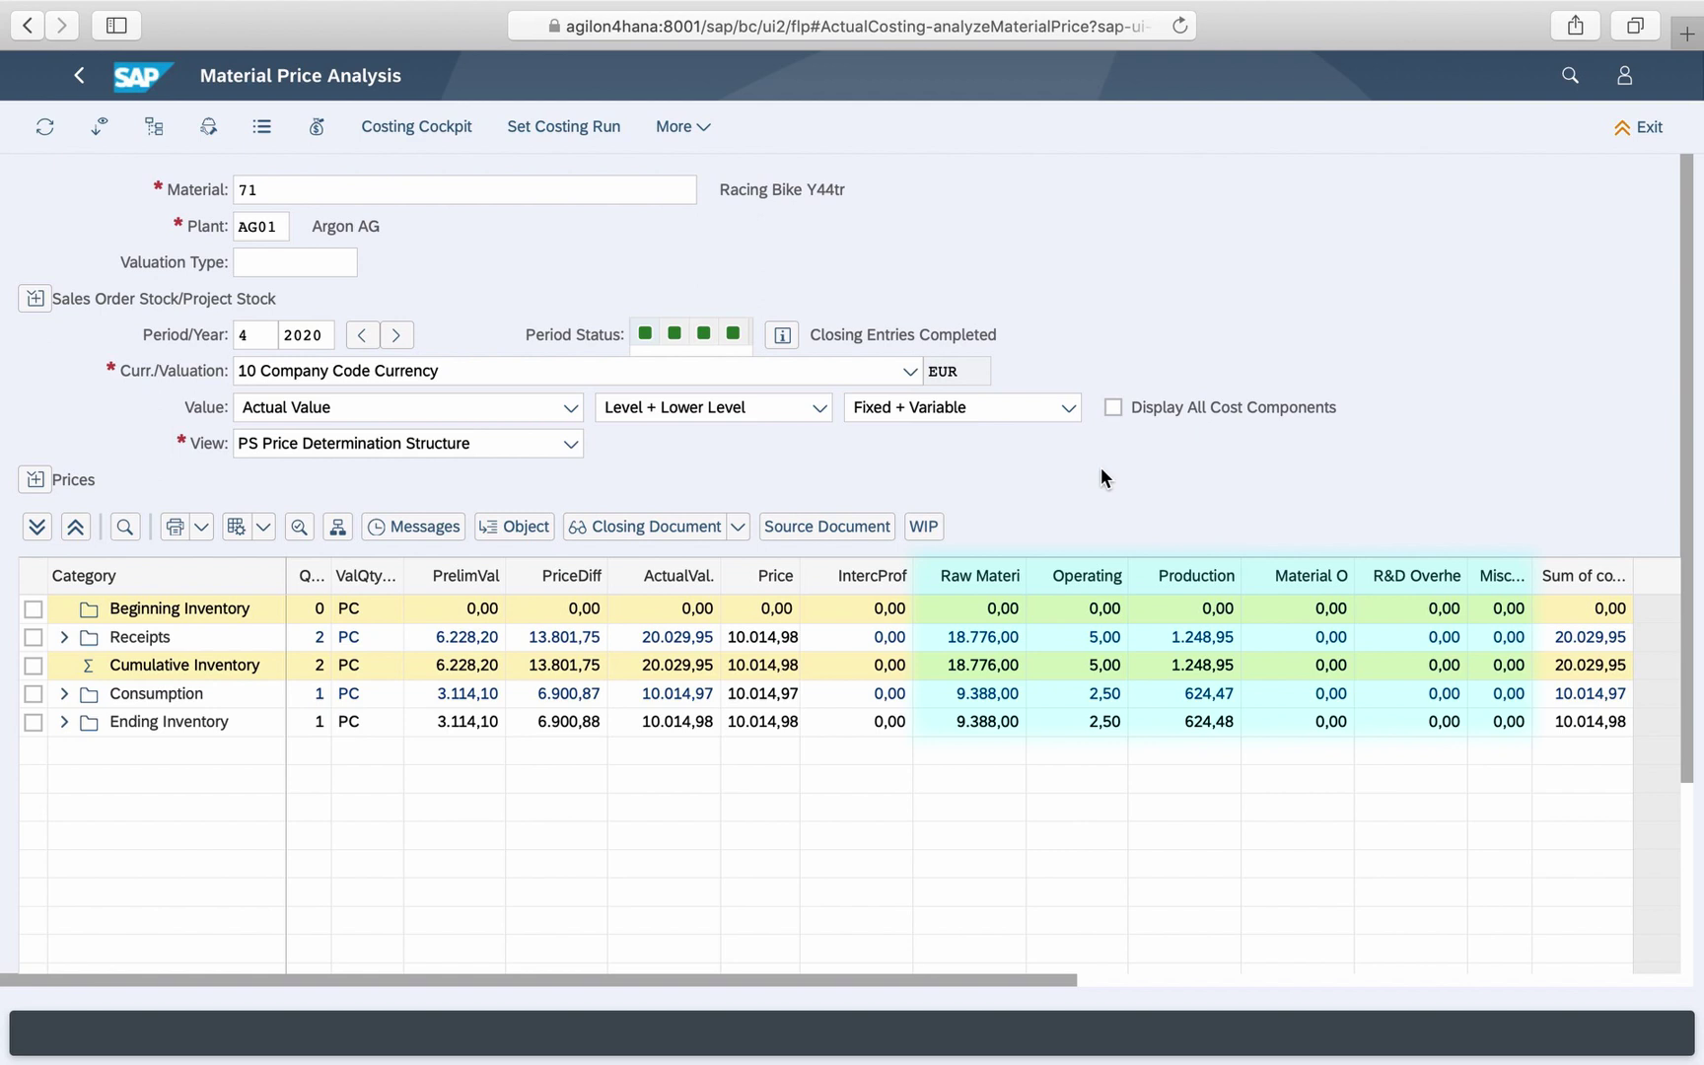
# Step: Turn on Display All Cost Components and check the new Admin., Sales and Miscellaneous overhead columns
pyautogui.click(1114, 410)
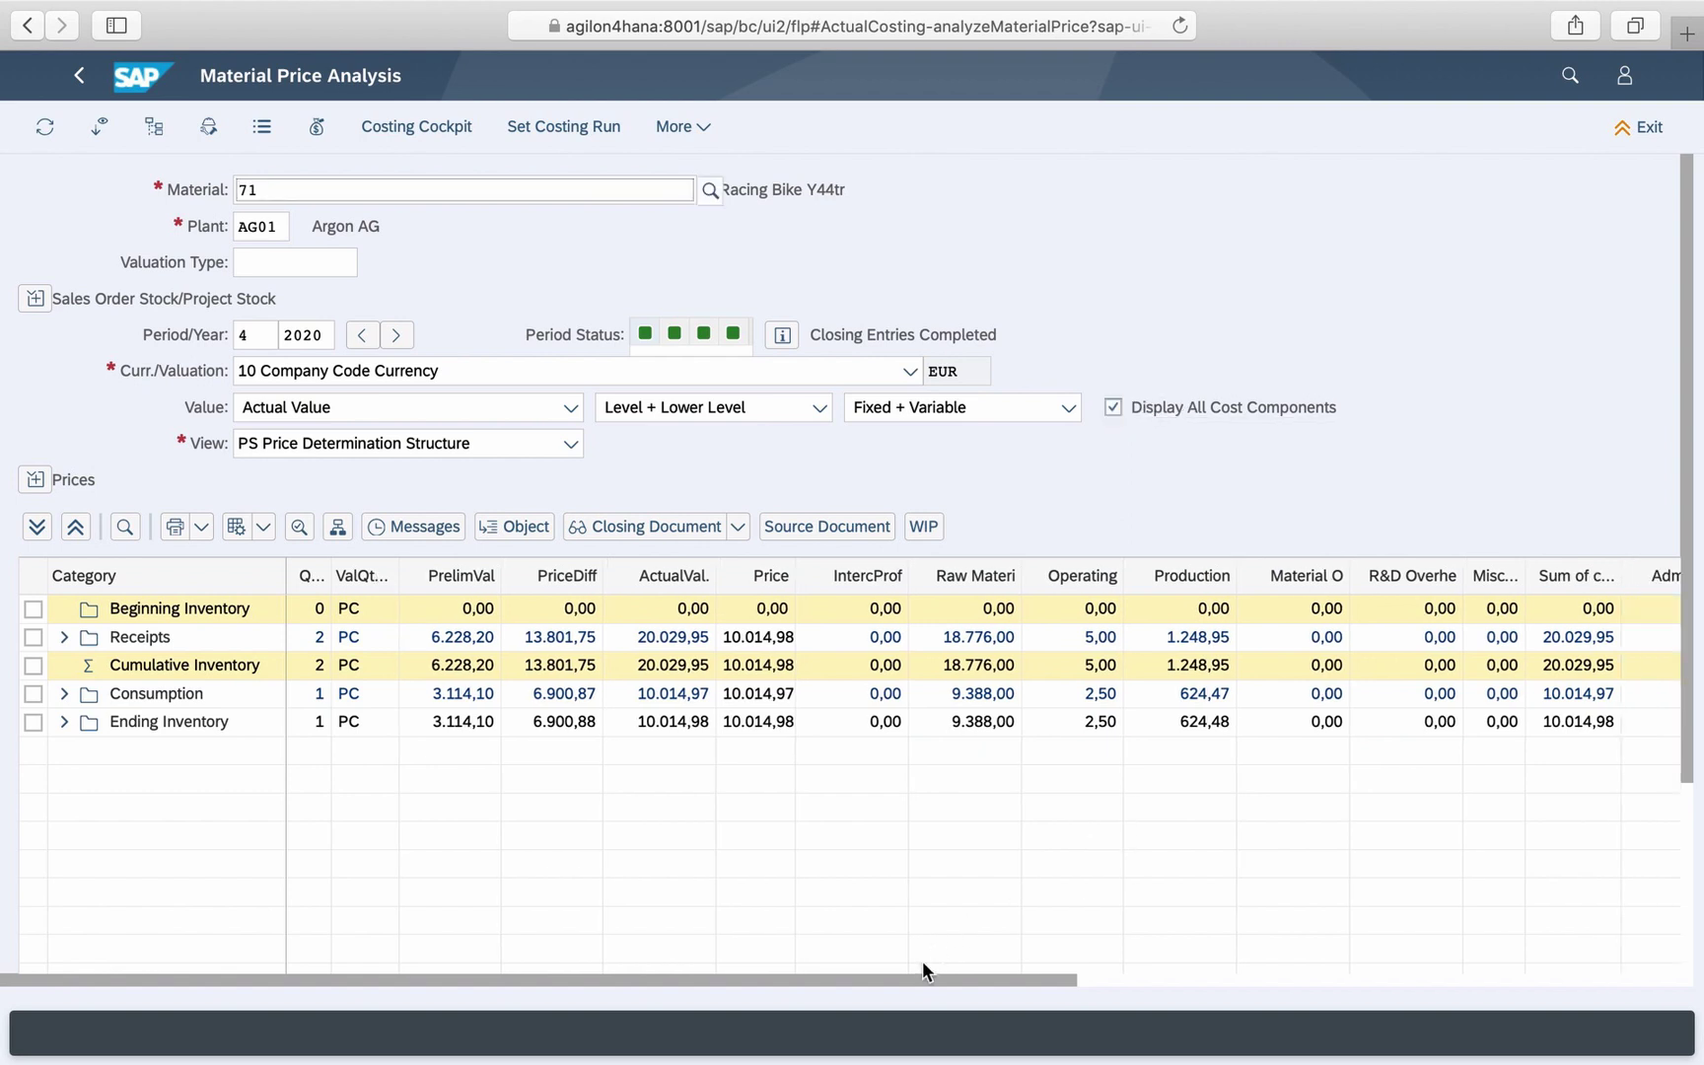
pyautogui.moveTo(914, 973); pyautogui.dragTo(1237, 977)
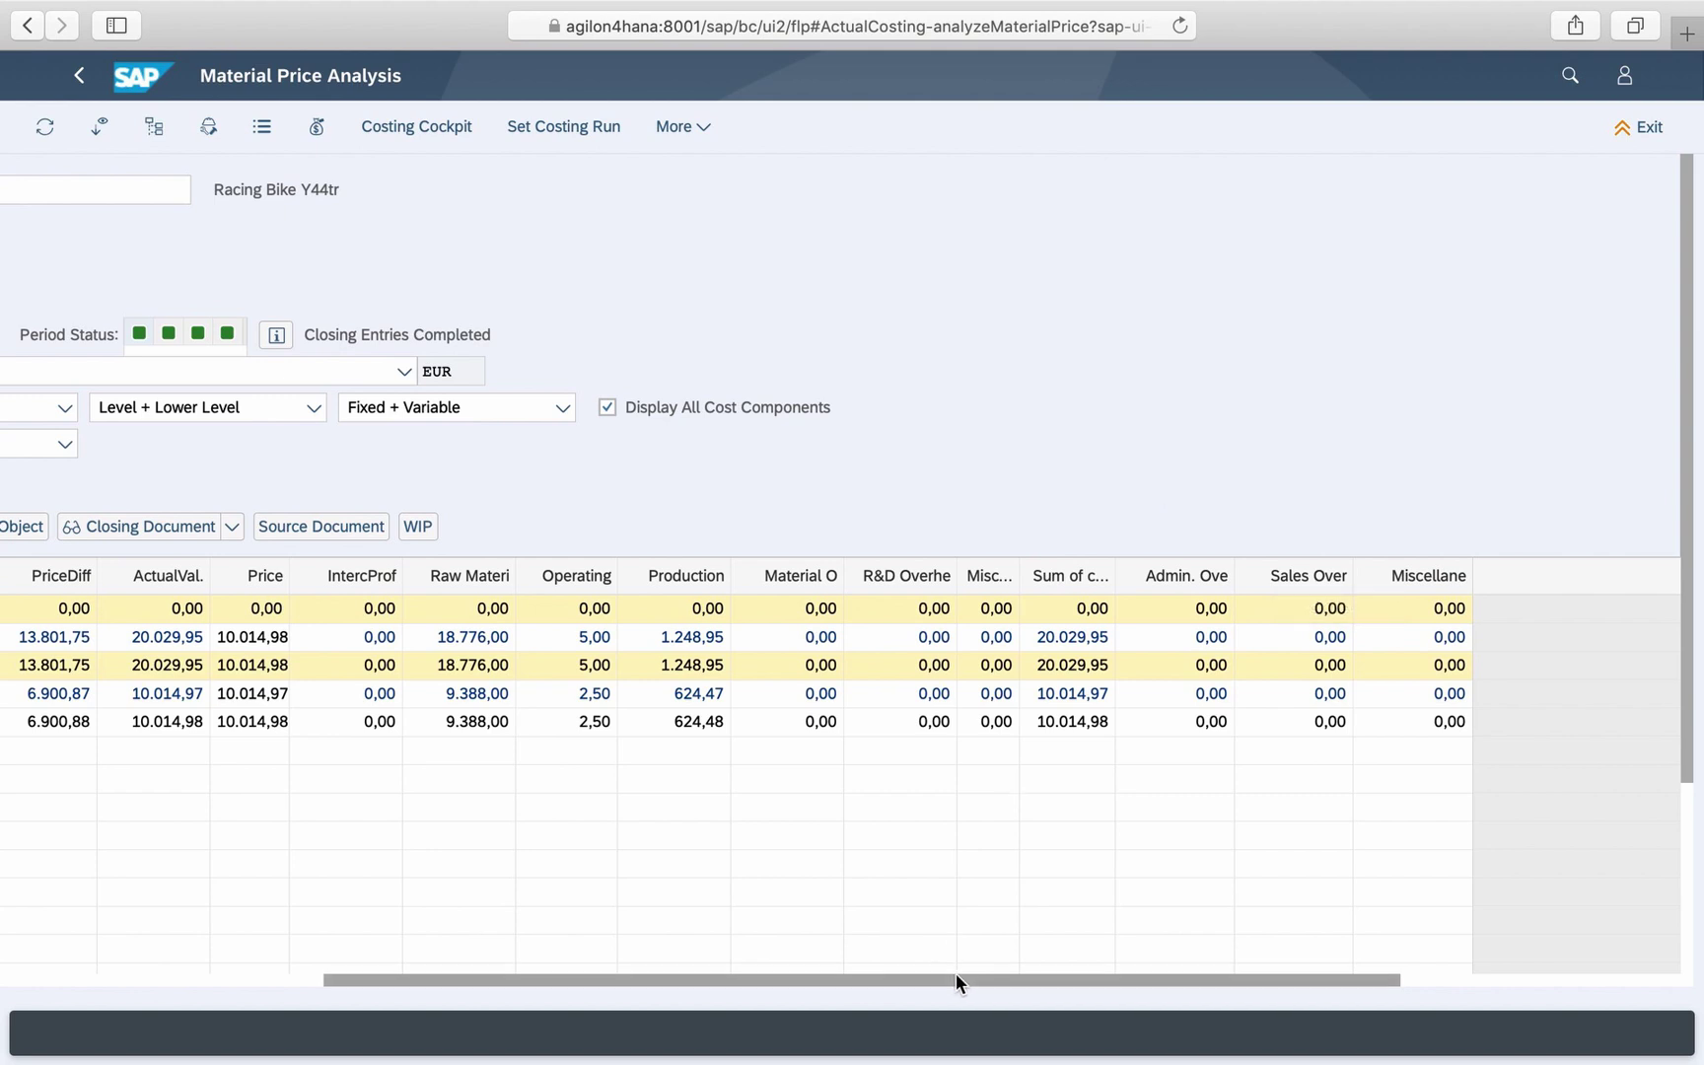
pyautogui.moveTo(956, 977); pyautogui.dragTo(630, 790)
pyautogui.click(571, 572)
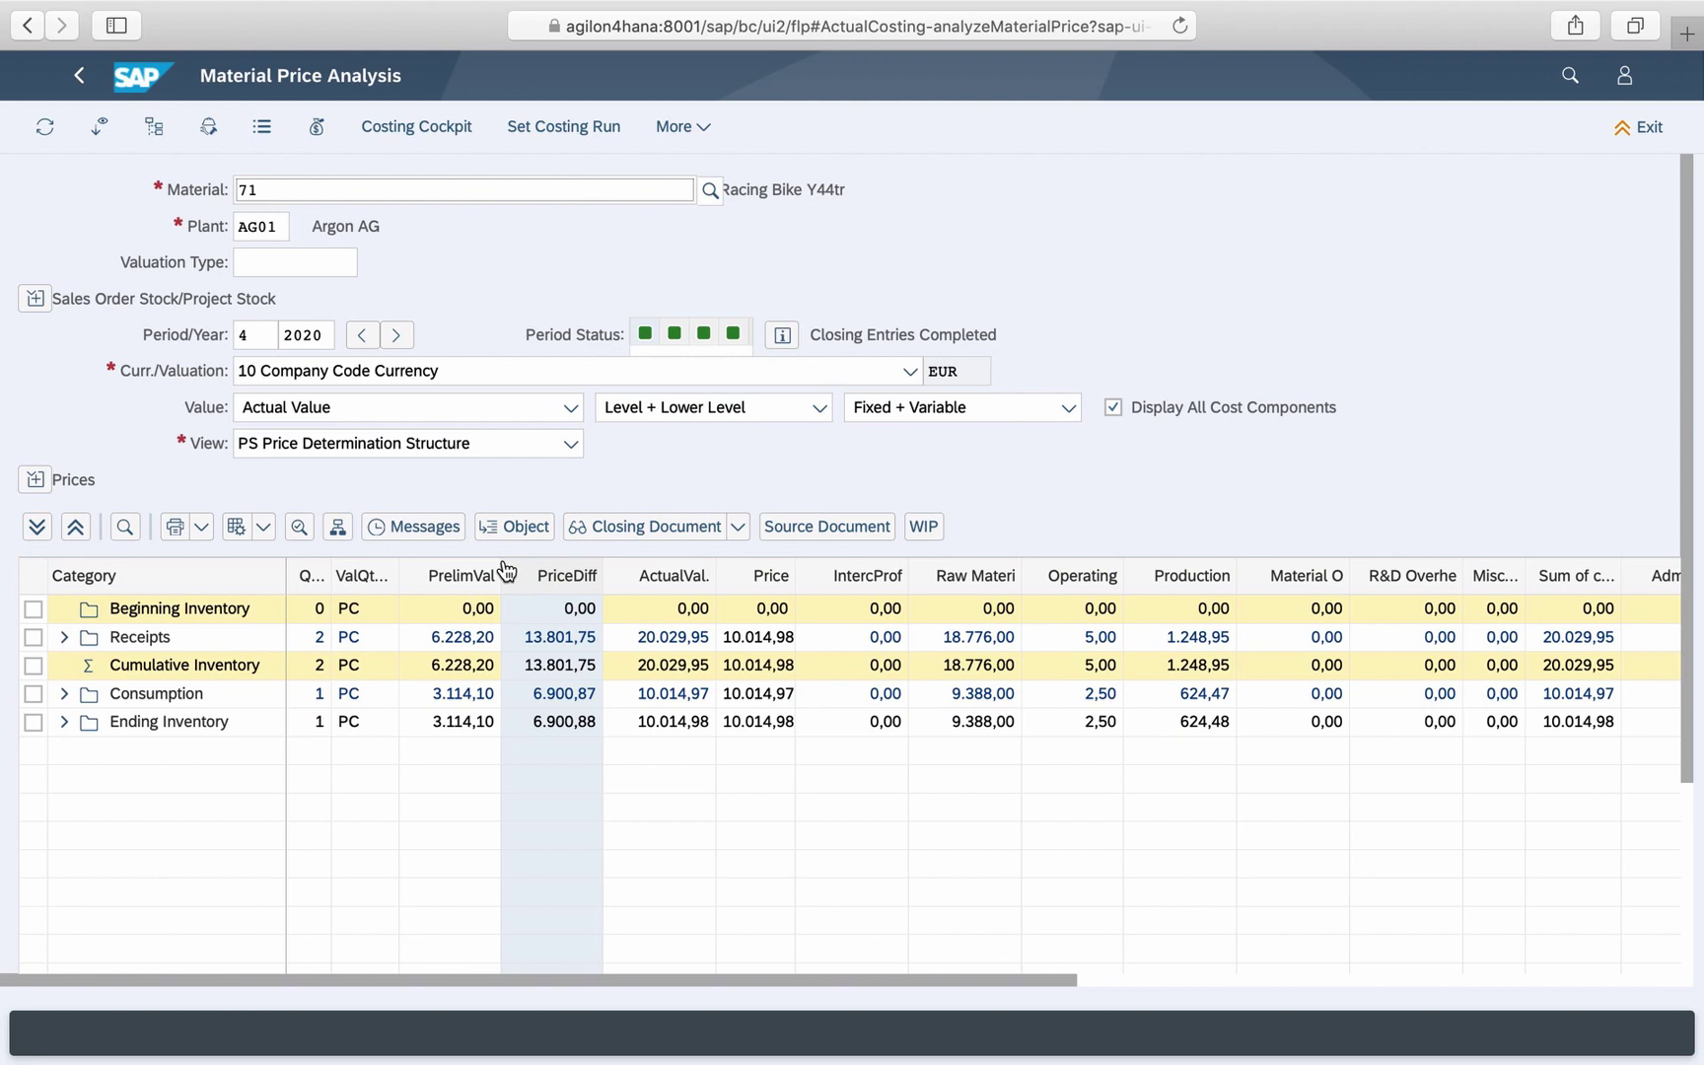
pyautogui.click(263, 526)
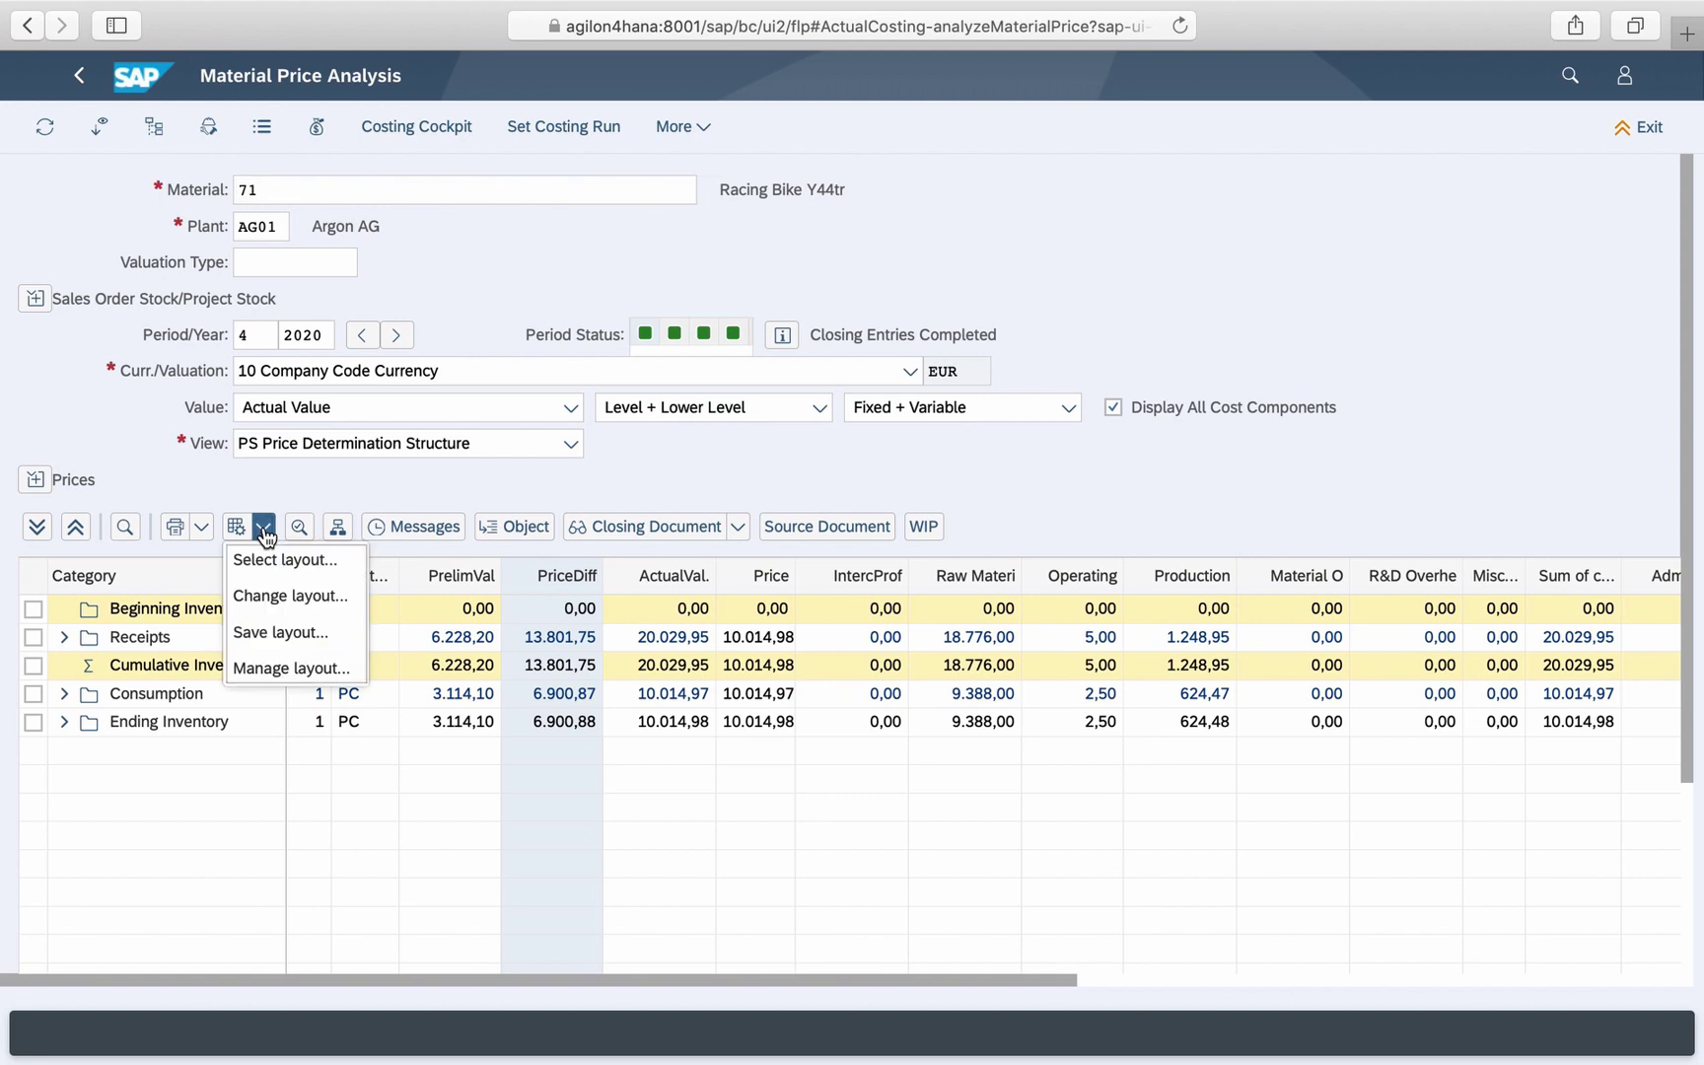
pyautogui.click(305, 598)
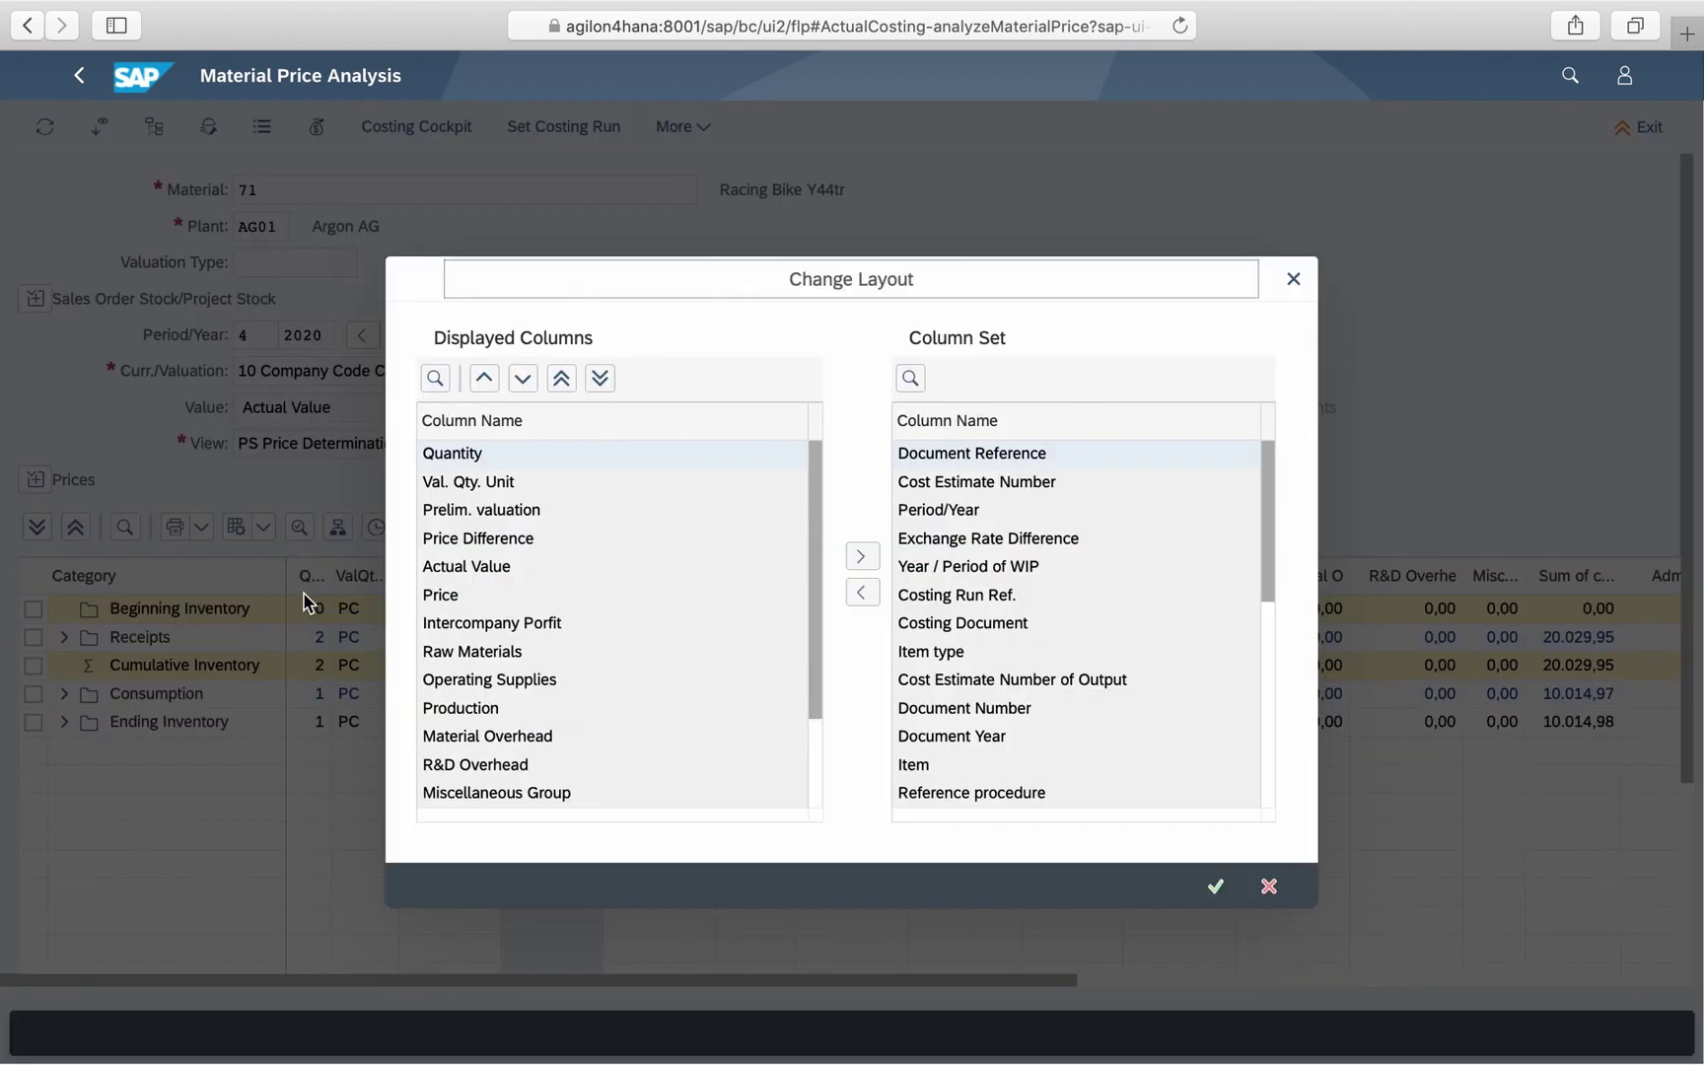
pyautogui.scroll(-10, 947, 454)
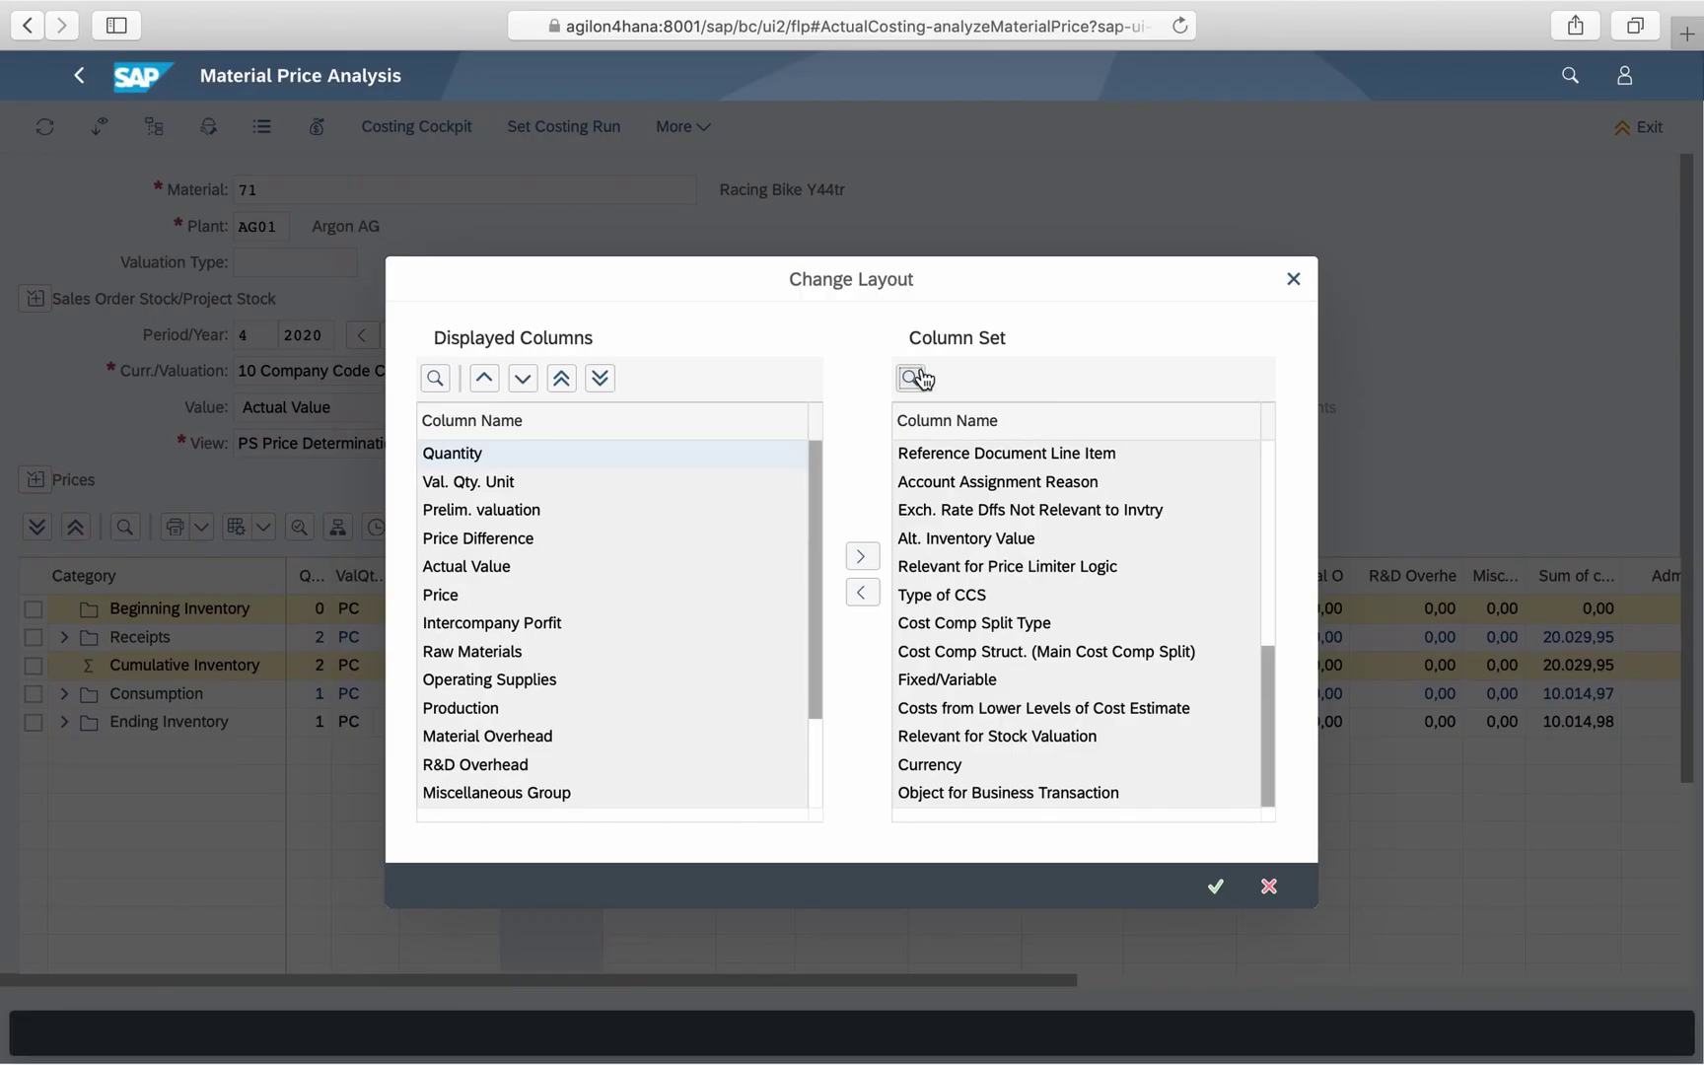
pyautogui.click(910, 378)
pyautogui.write('single')
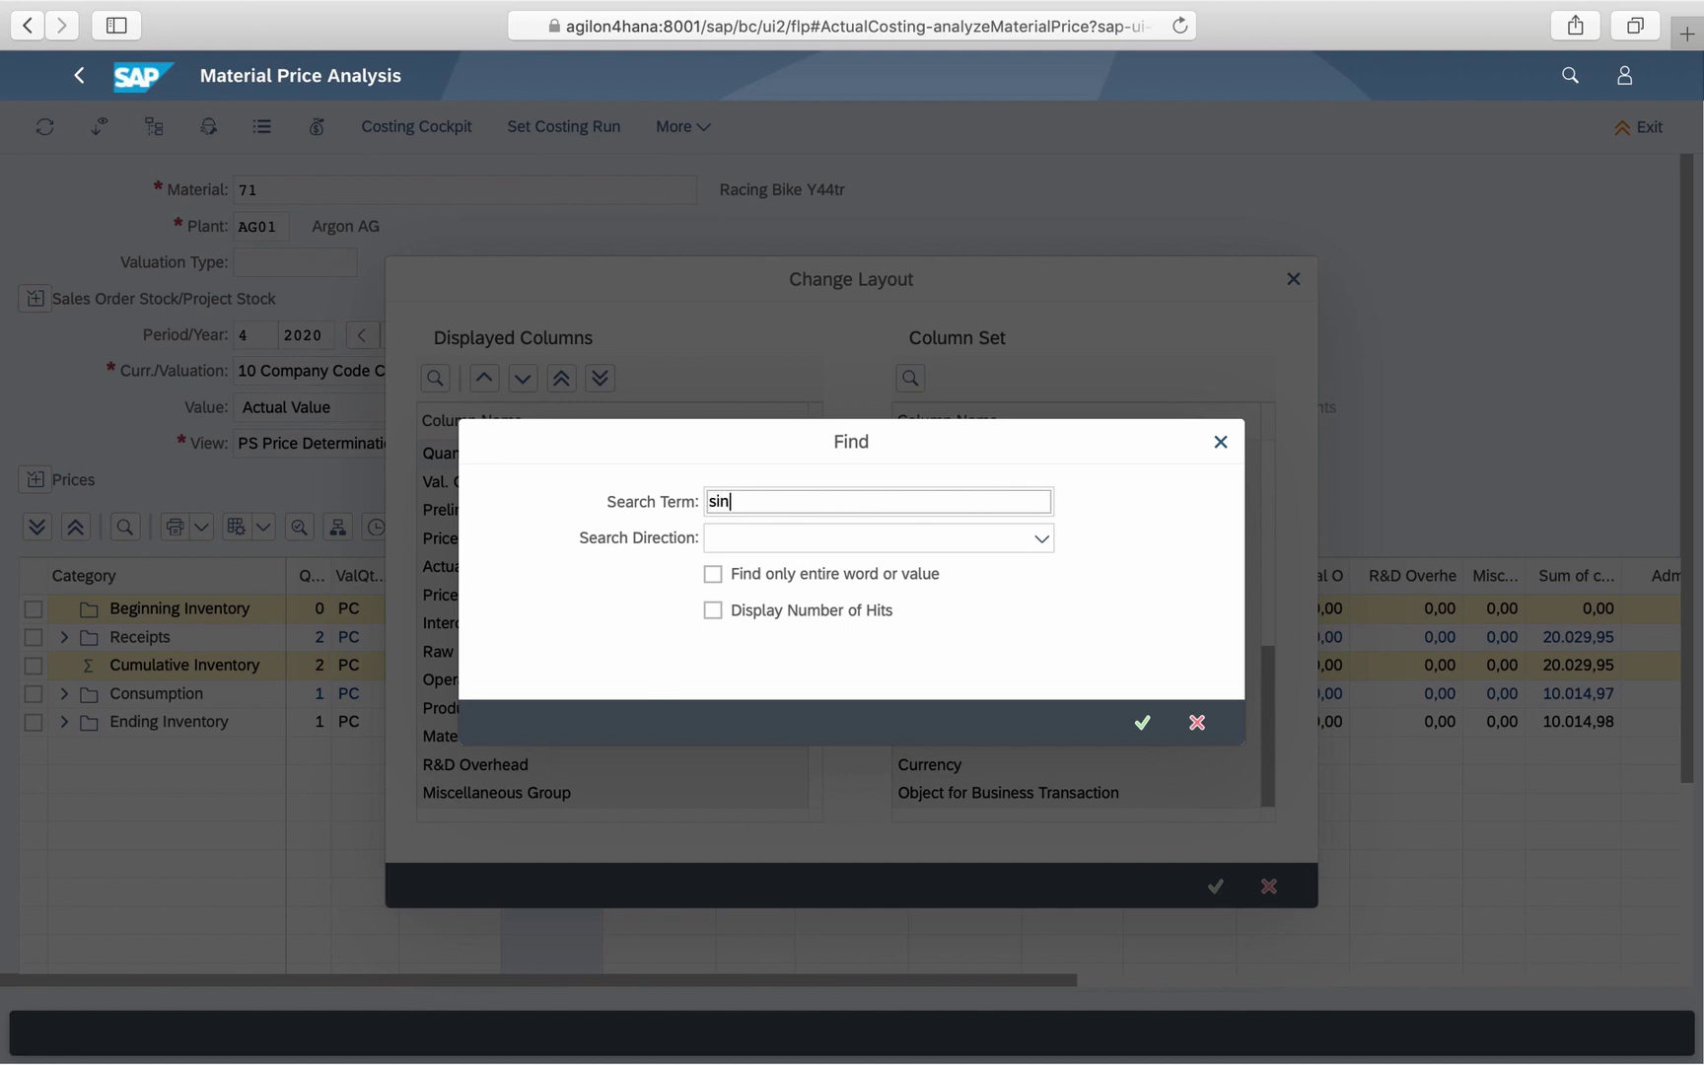
pyautogui.click(1141, 728)
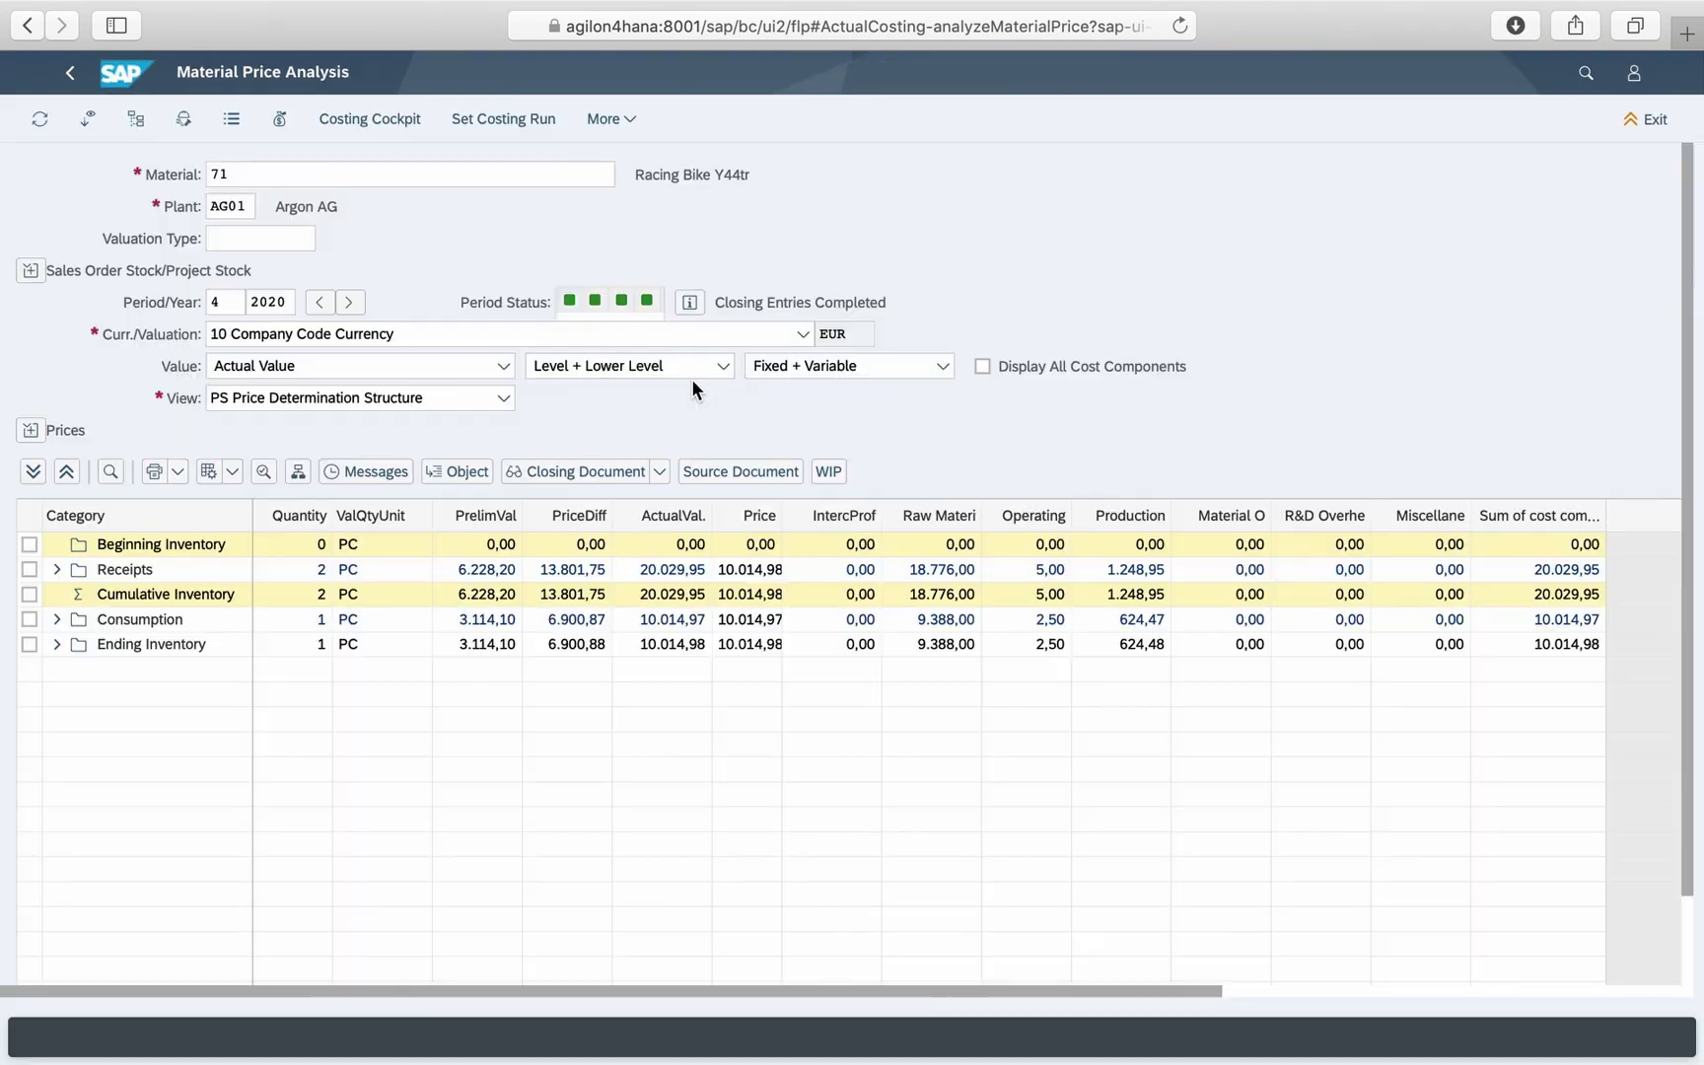
# Step: Set Value to E Price Differences and level to X Lower Level, in Price Determination Structure view
pyautogui.click(503, 366)
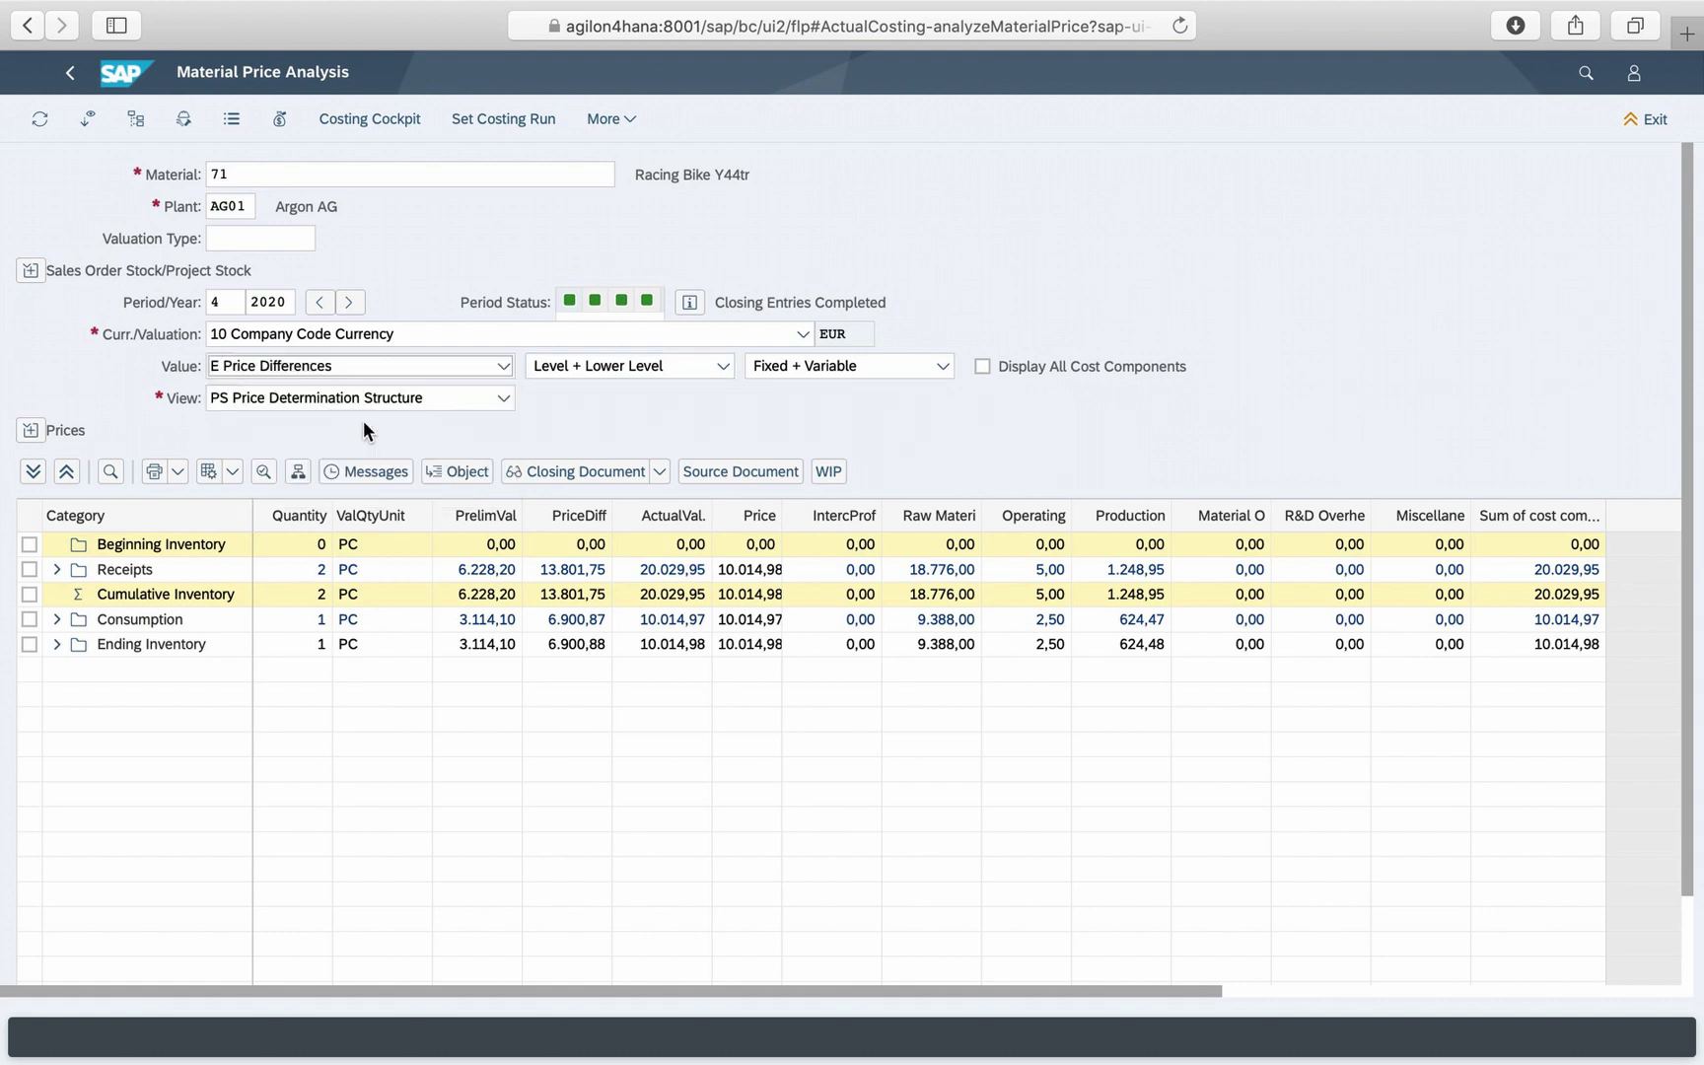
pyautogui.click(719, 372)
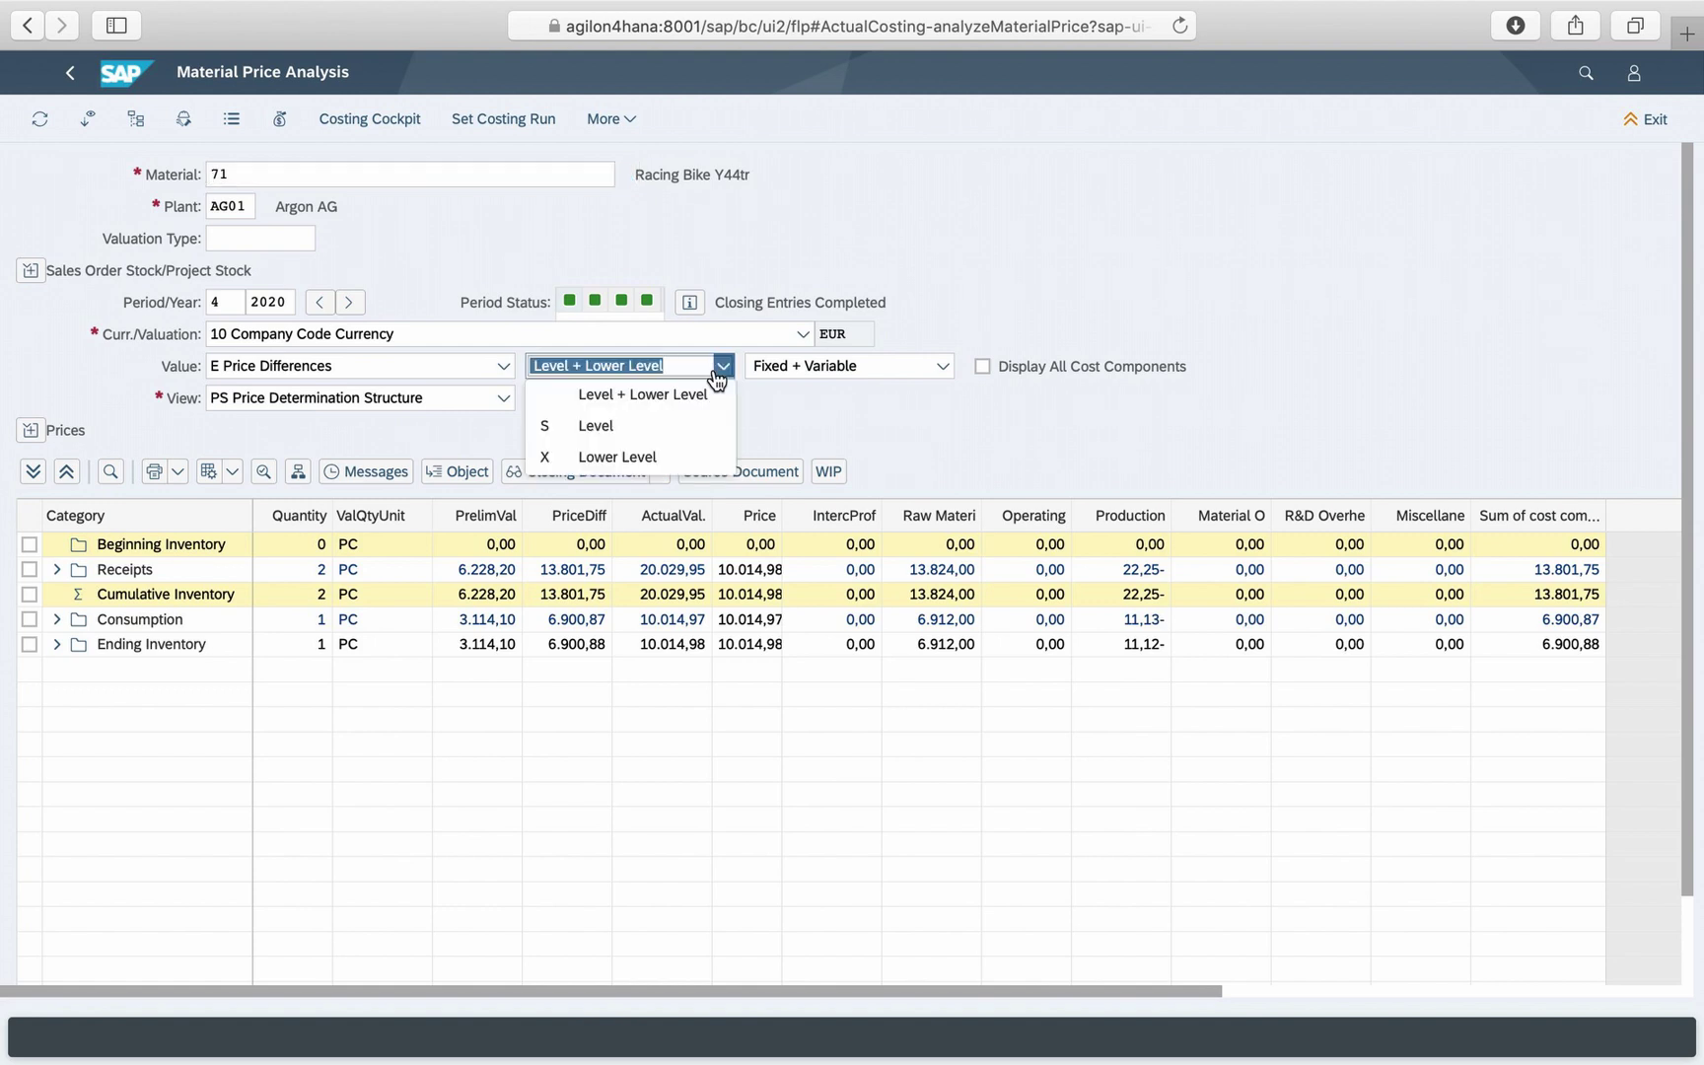
pyautogui.click(596, 424)
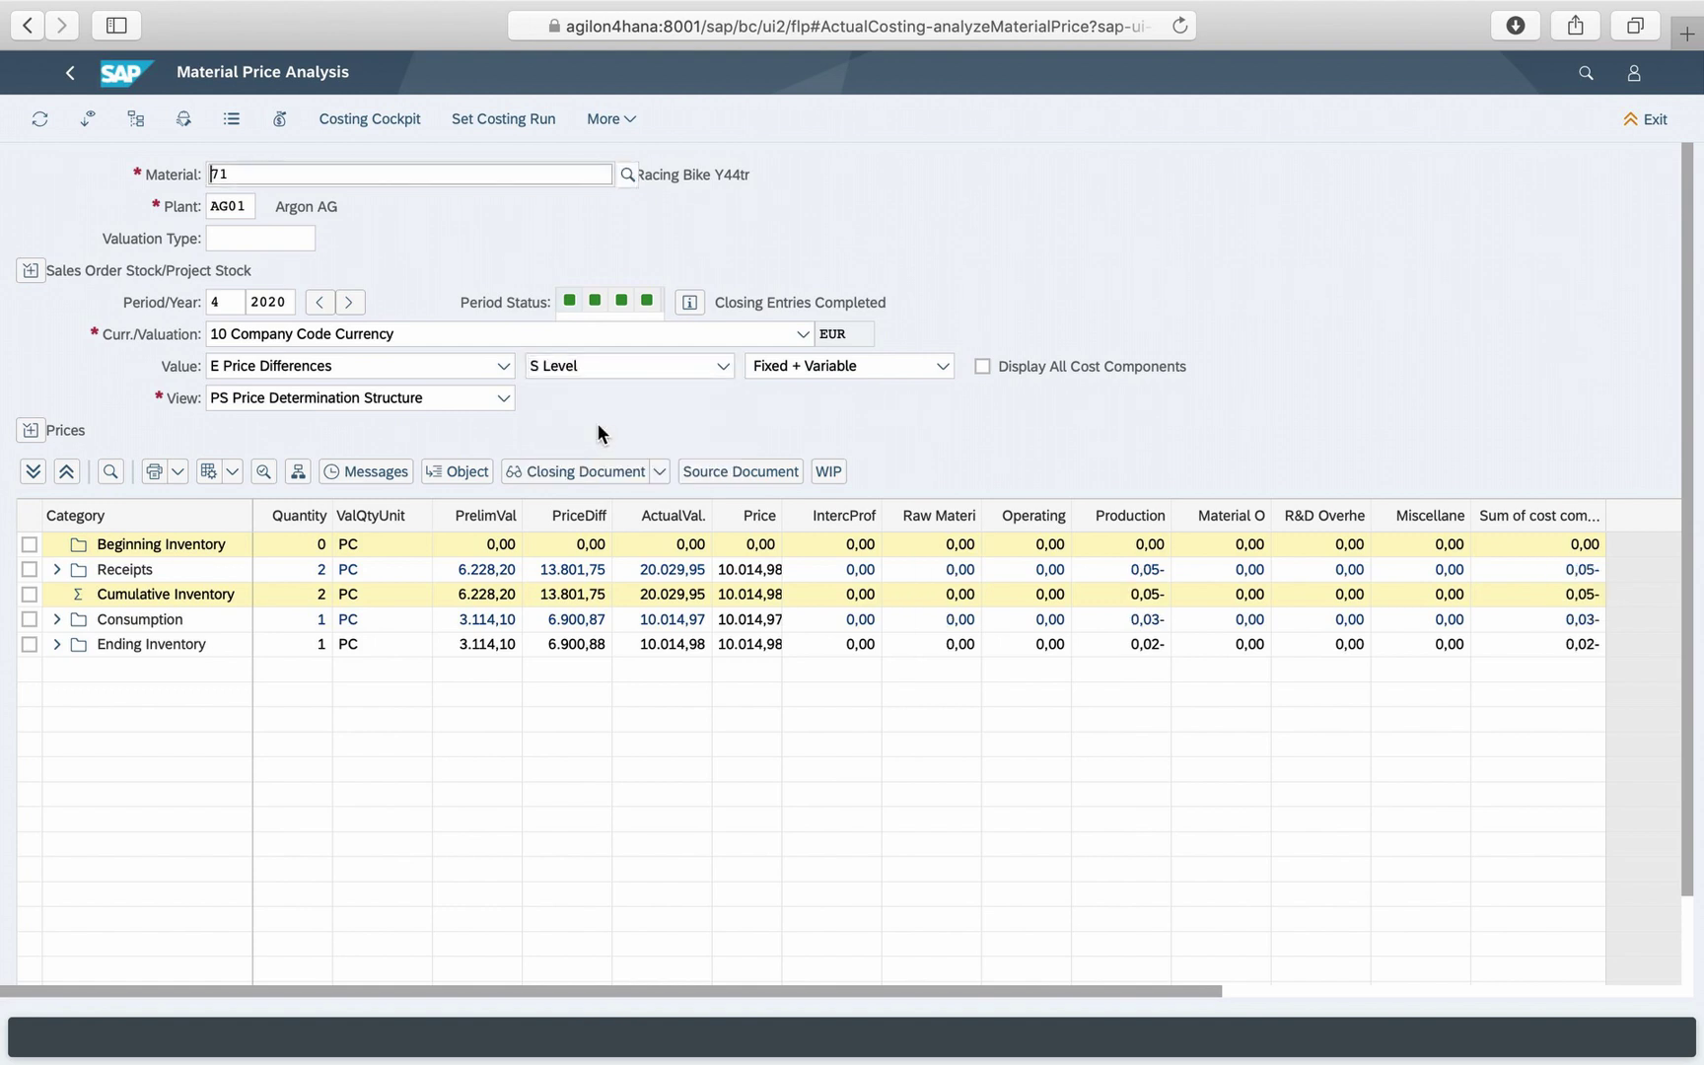
pyautogui.click(718, 371)
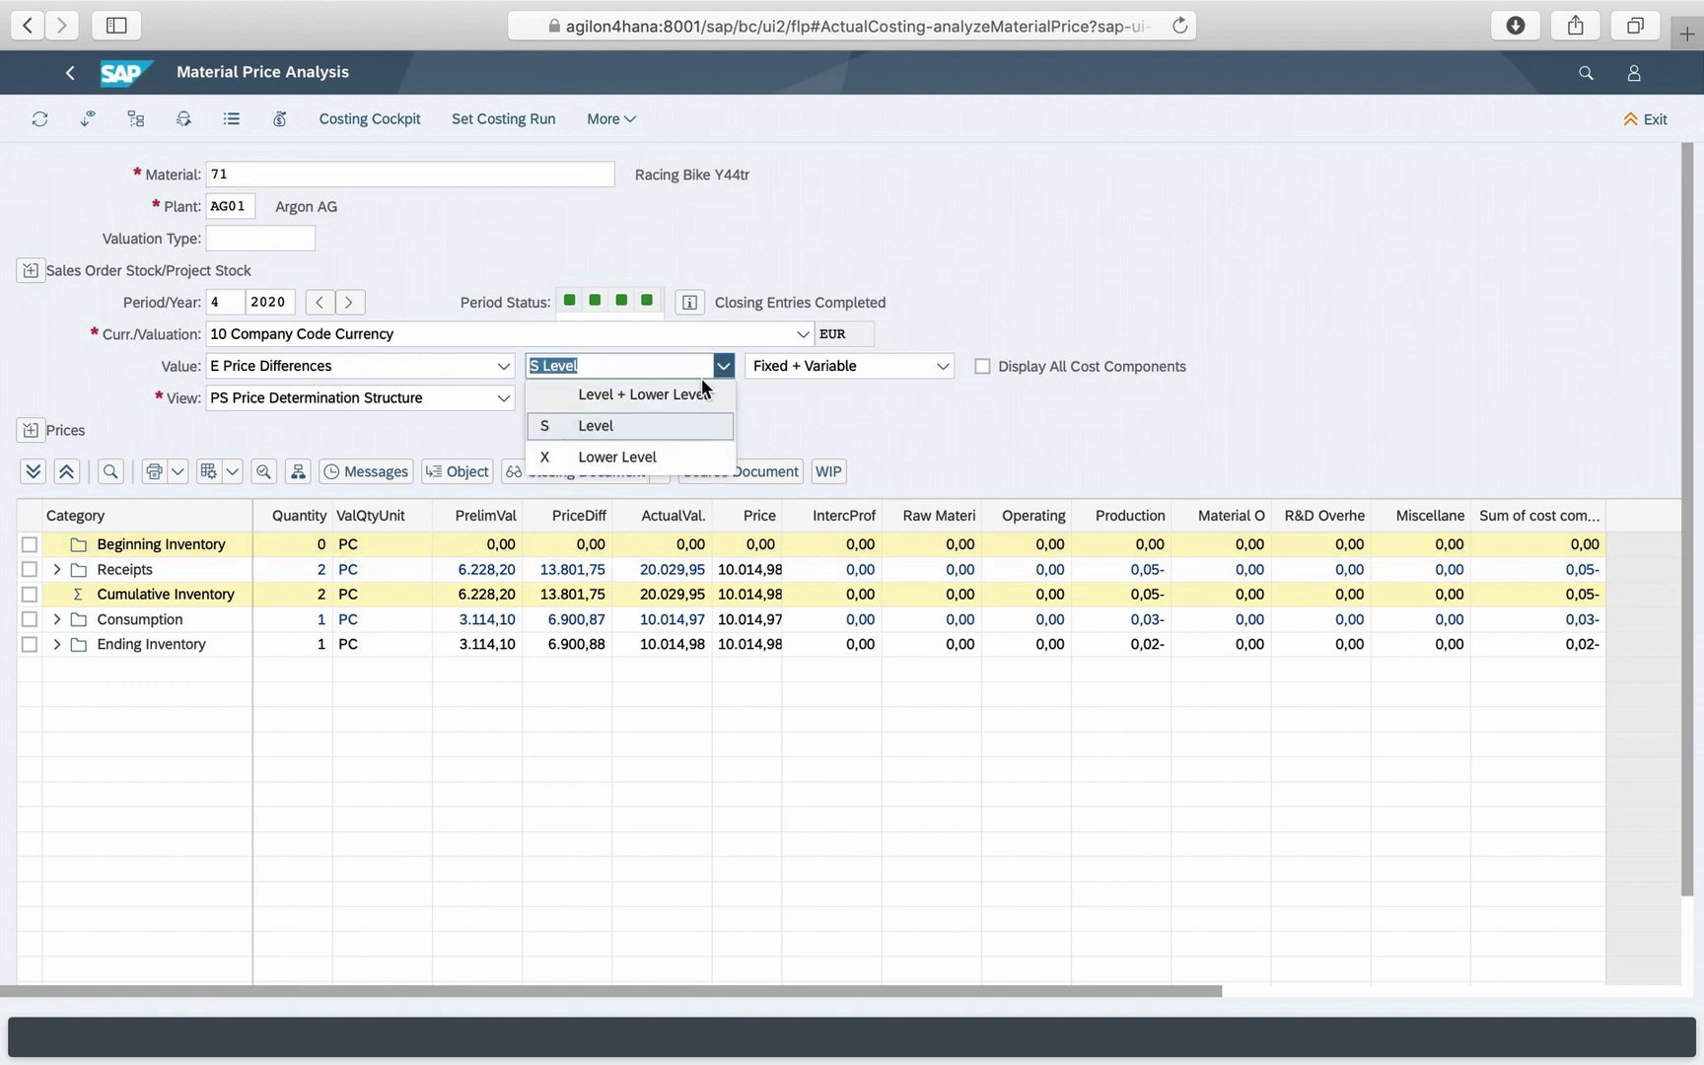
pyautogui.click(638, 455)
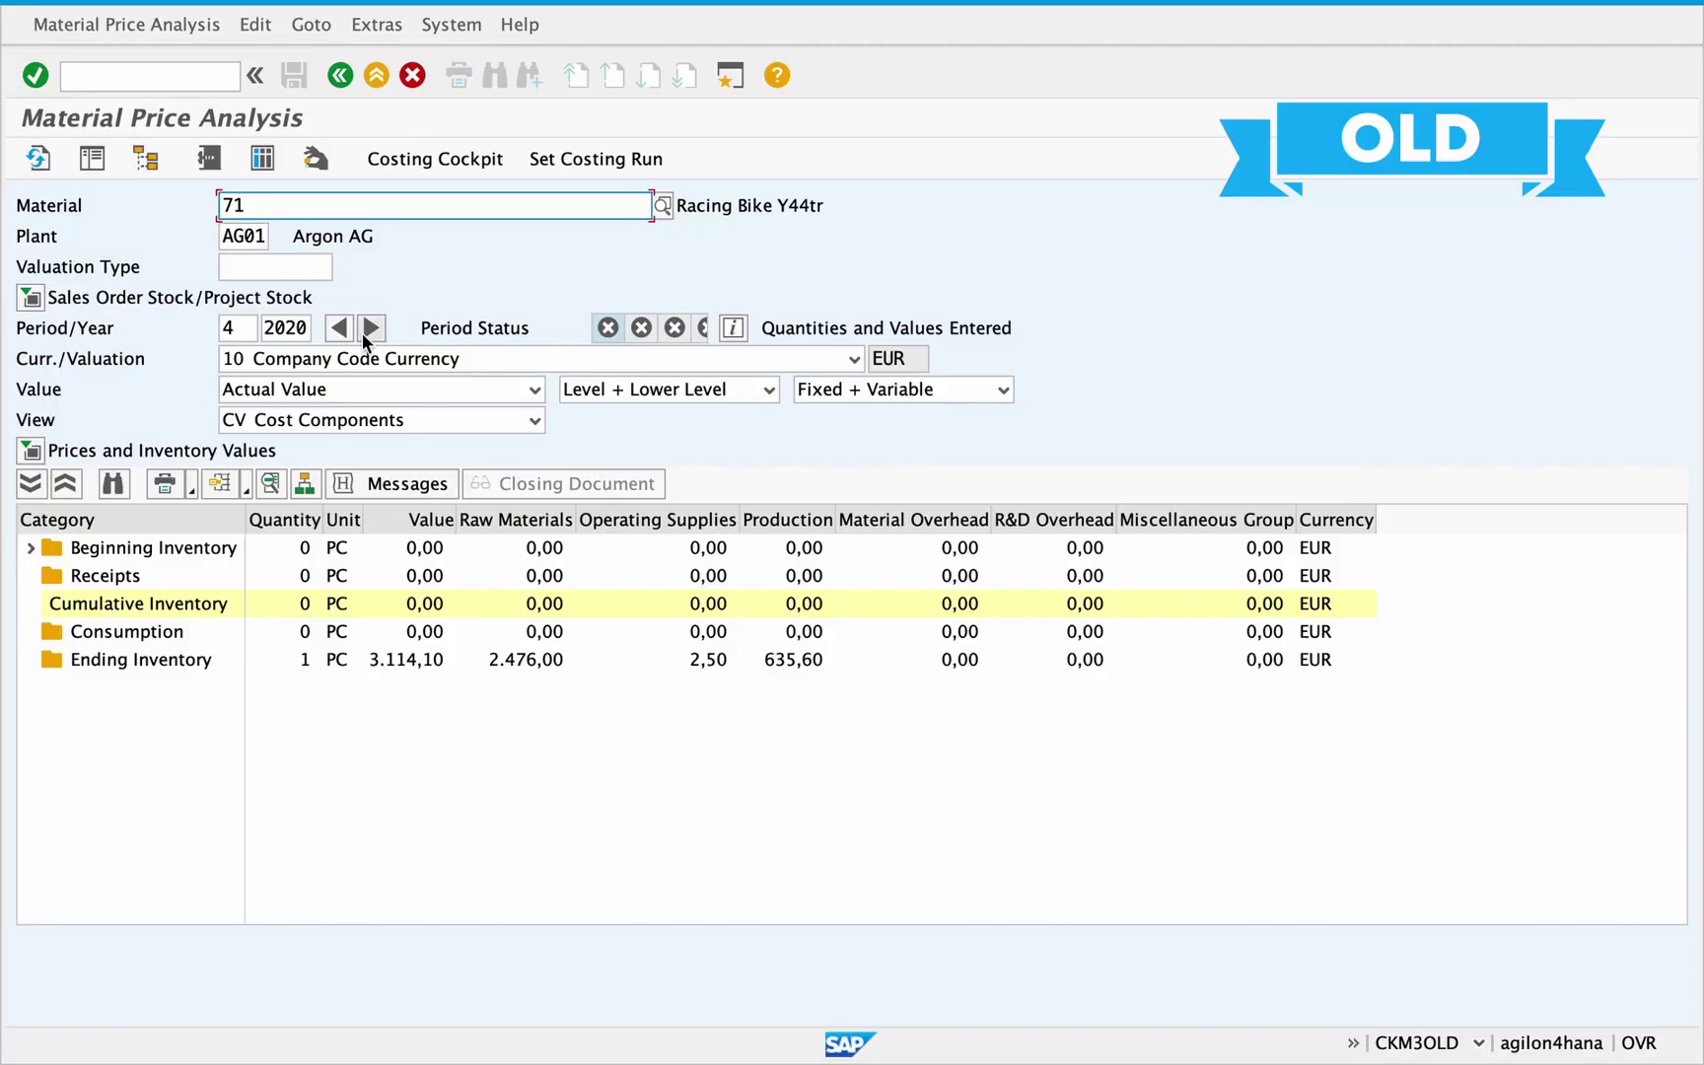
pyautogui.click(435, 420)
pyautogui.click(376, 509)
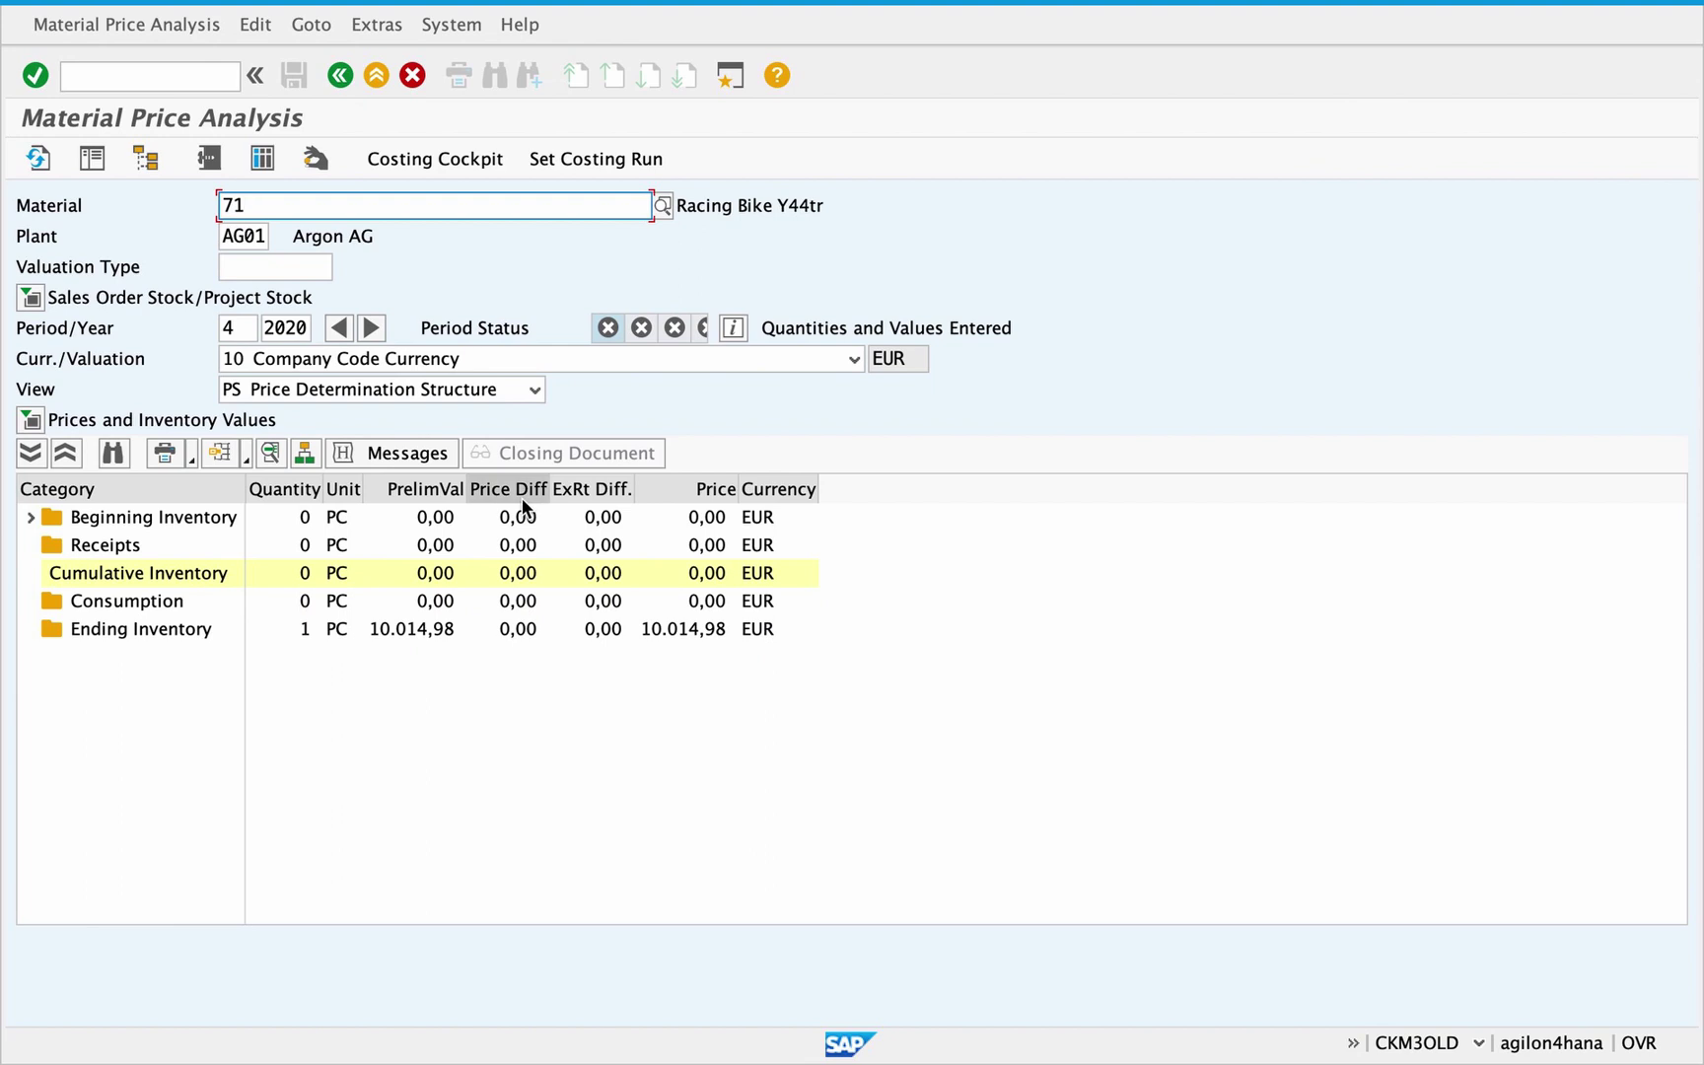
# Step: Add the Single-level diffs and Multilevel Differences columns through Change layout and apply it
pyautogui.click(520, 497)
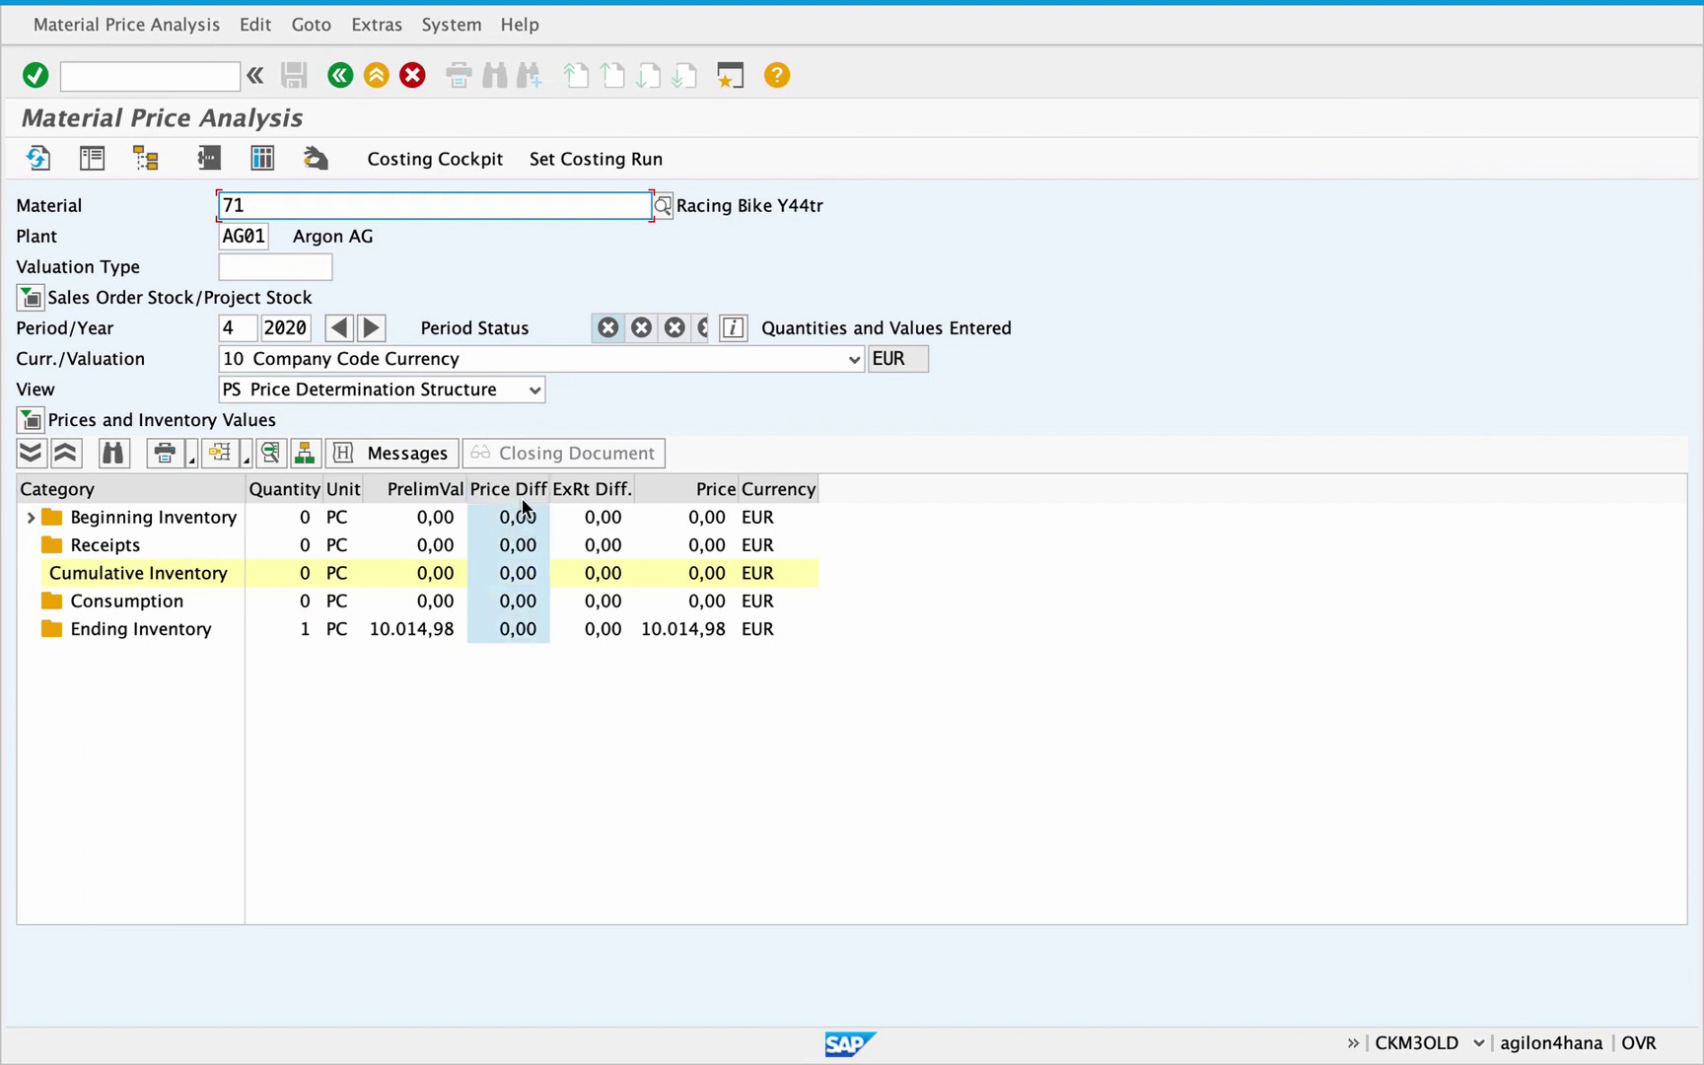
pyautogui.click(246, 452)
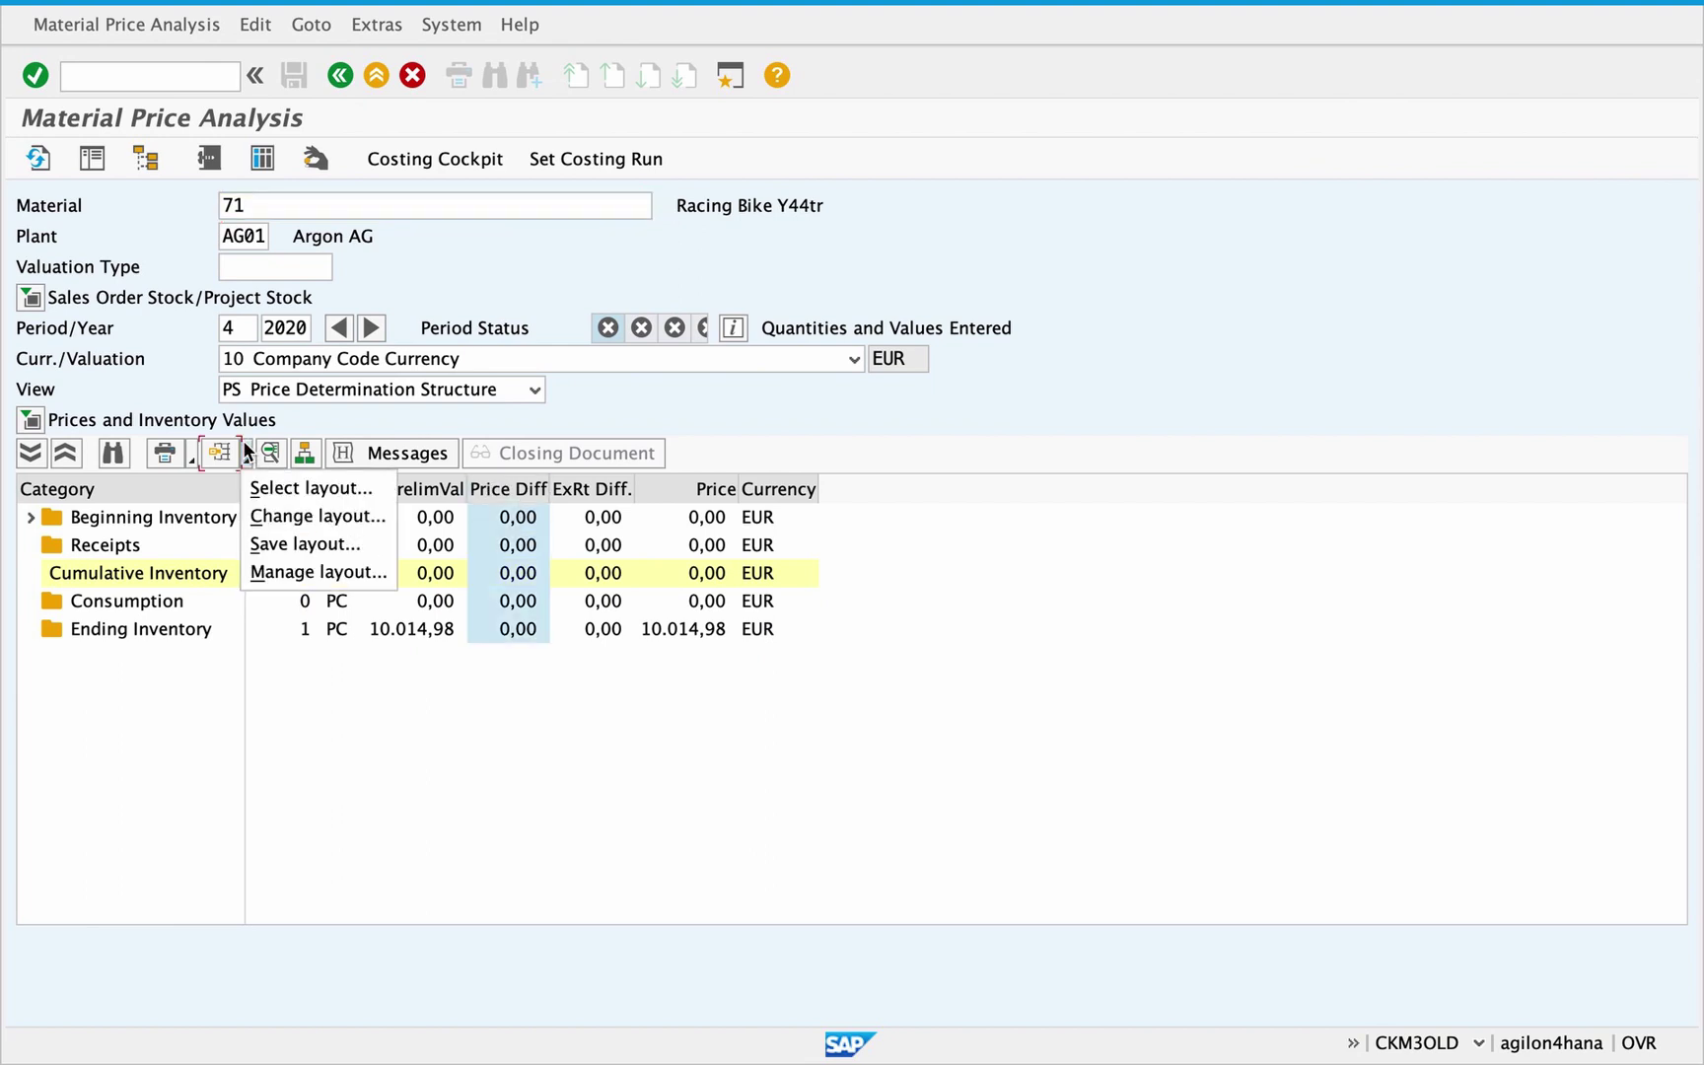
pyautogui.click(314, 515)
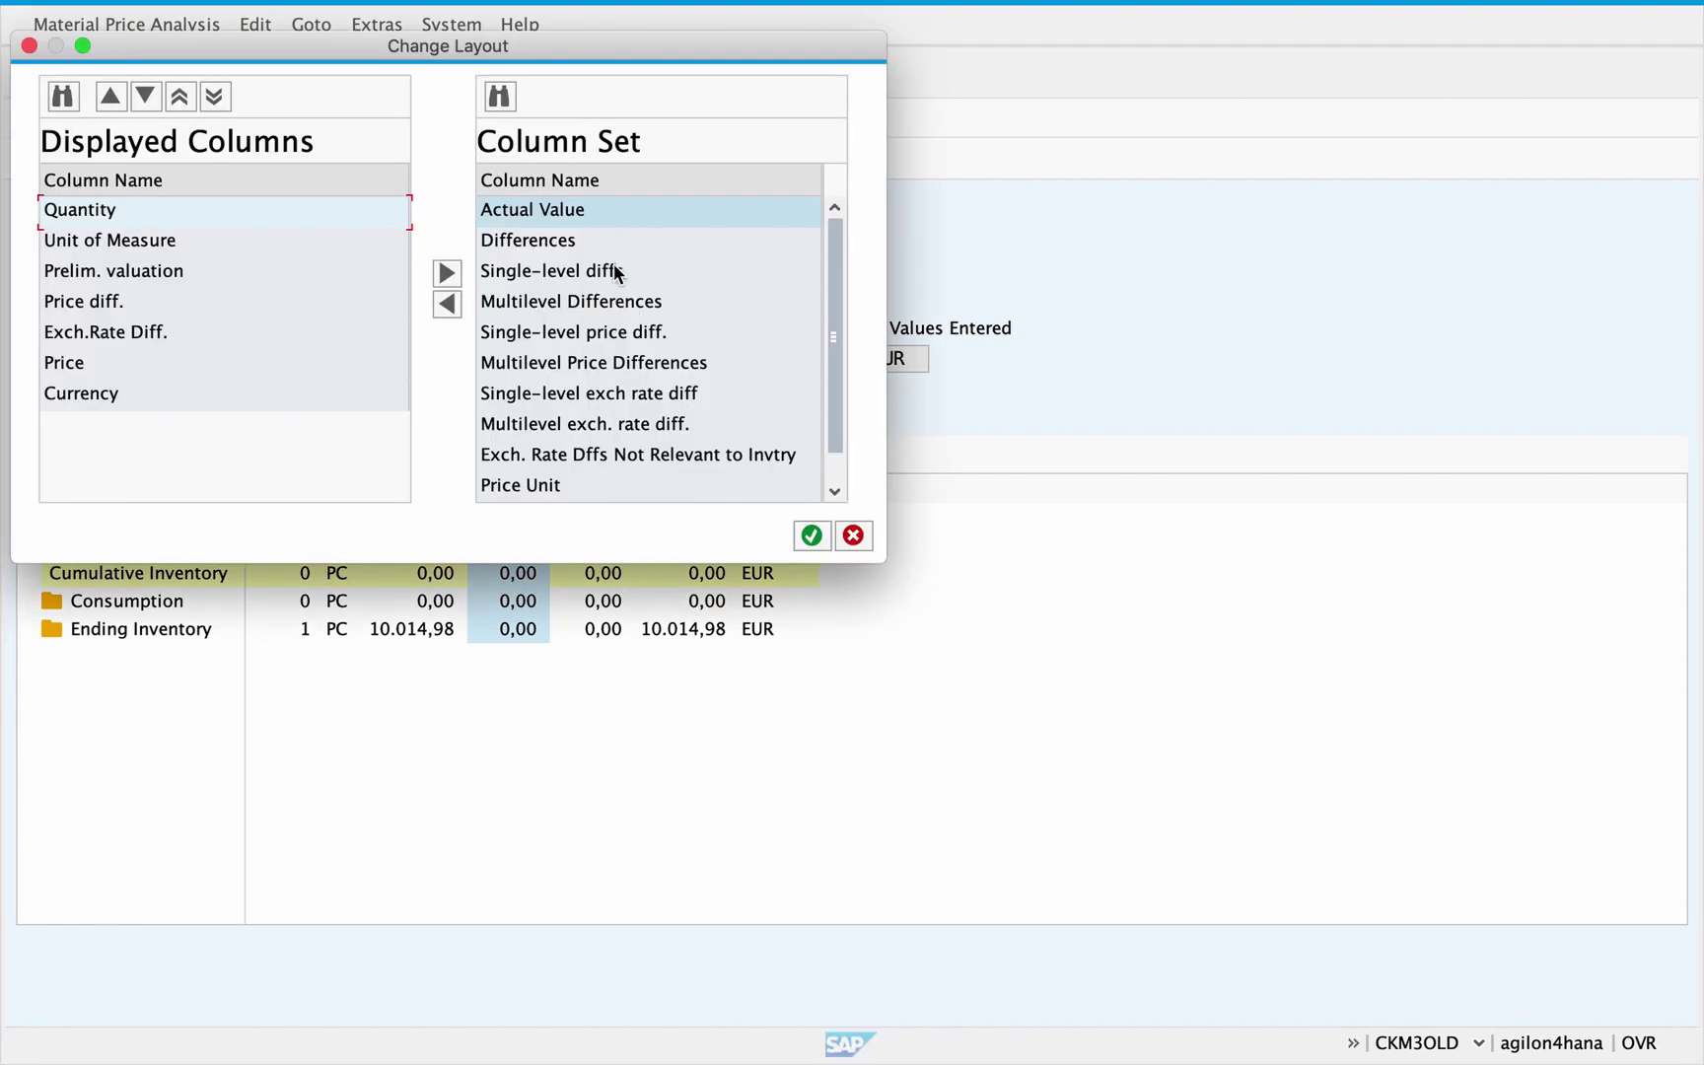
pyautogui.click(616, 272)
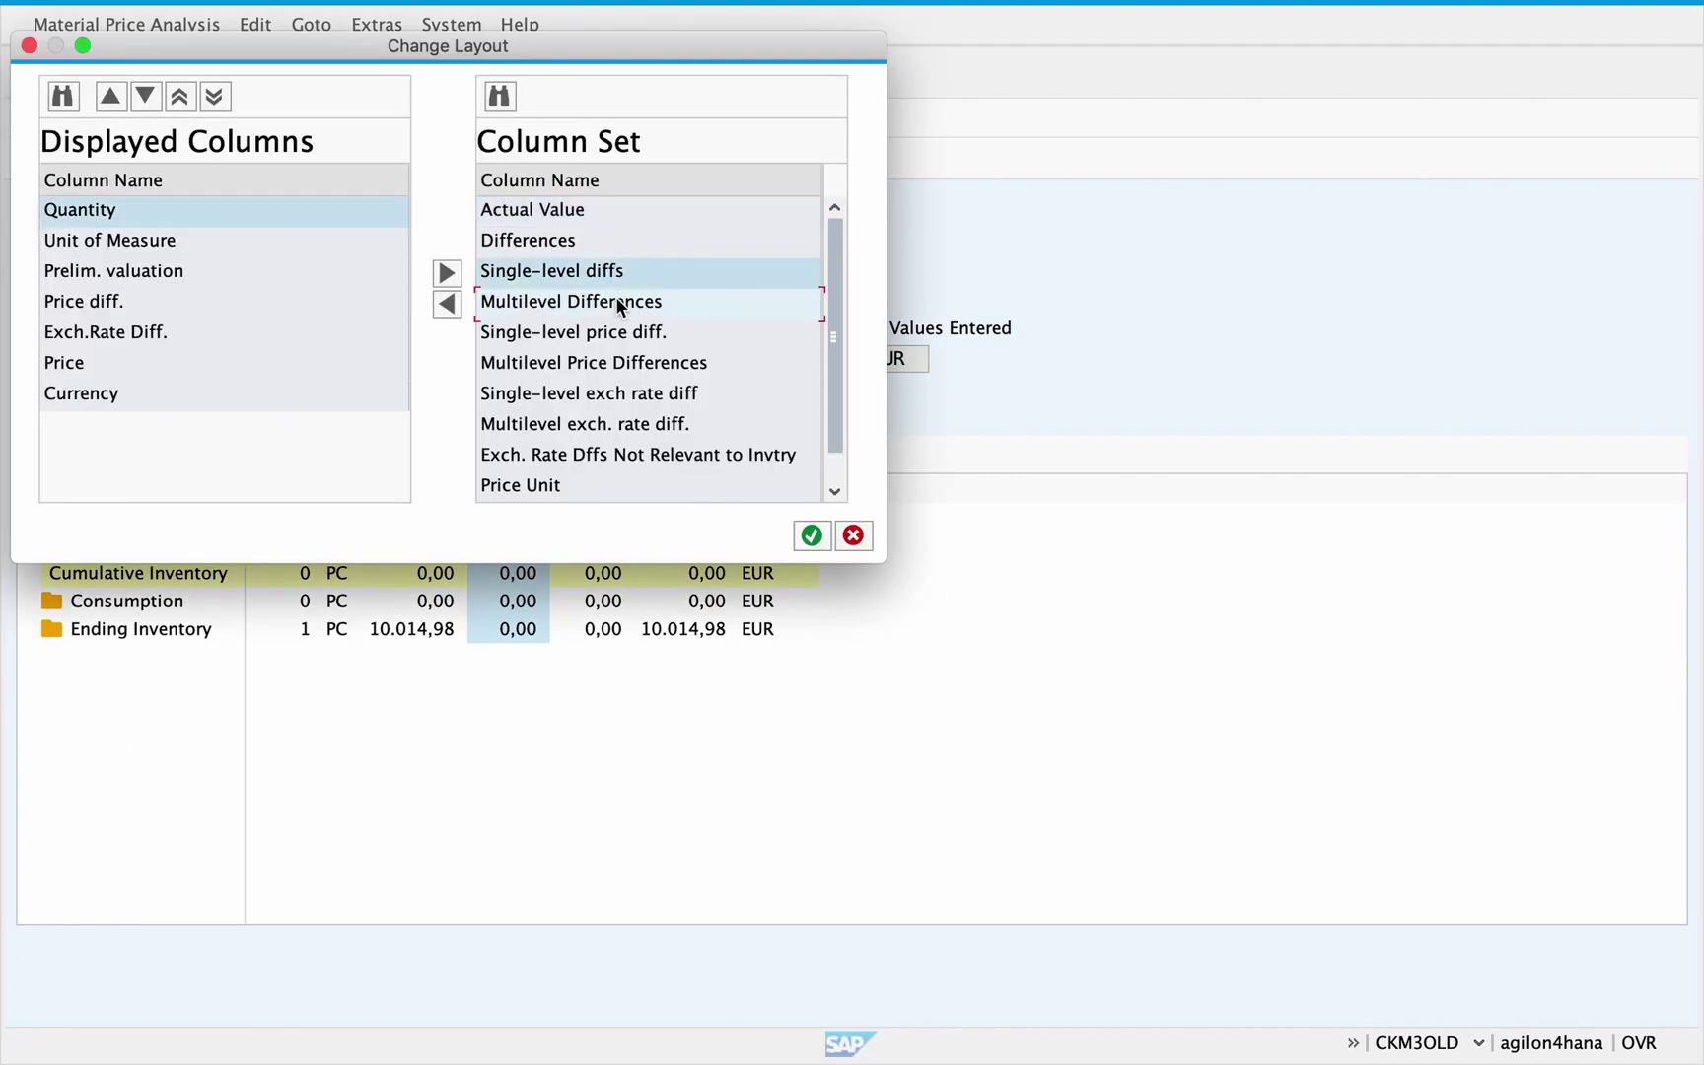
pyautogui.click(448, 307)
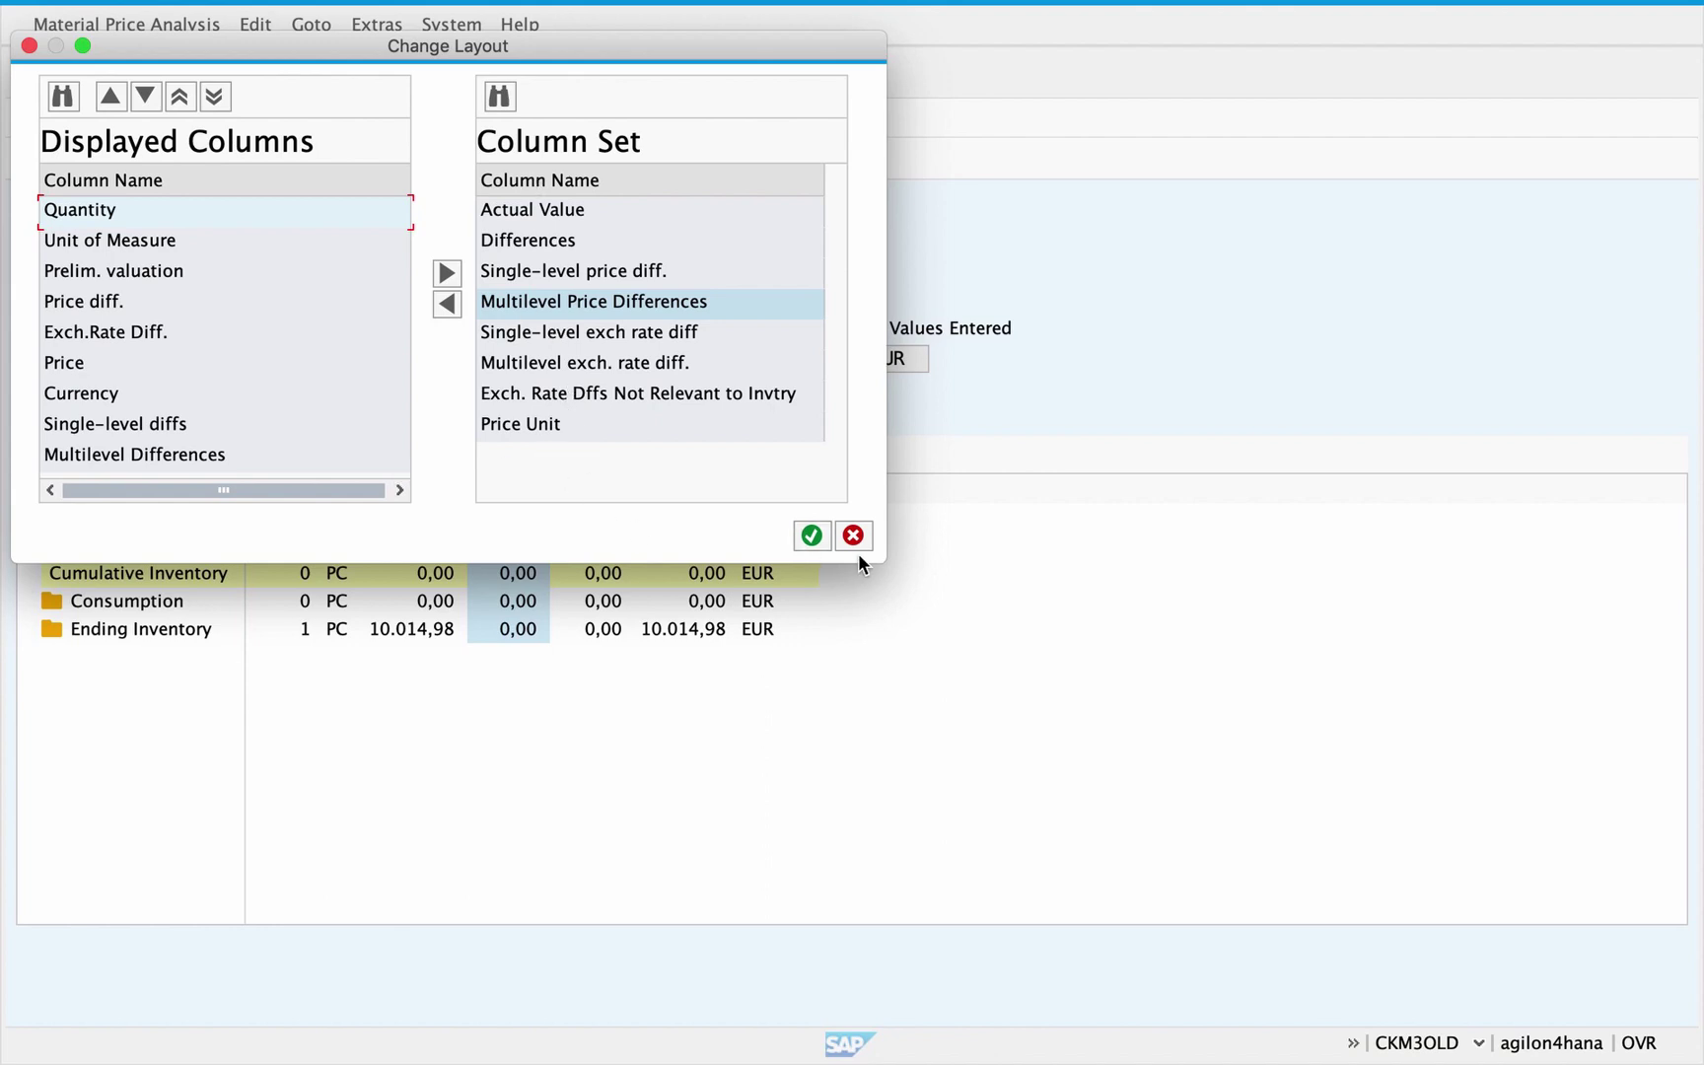
pyautogui.click(811, 536)
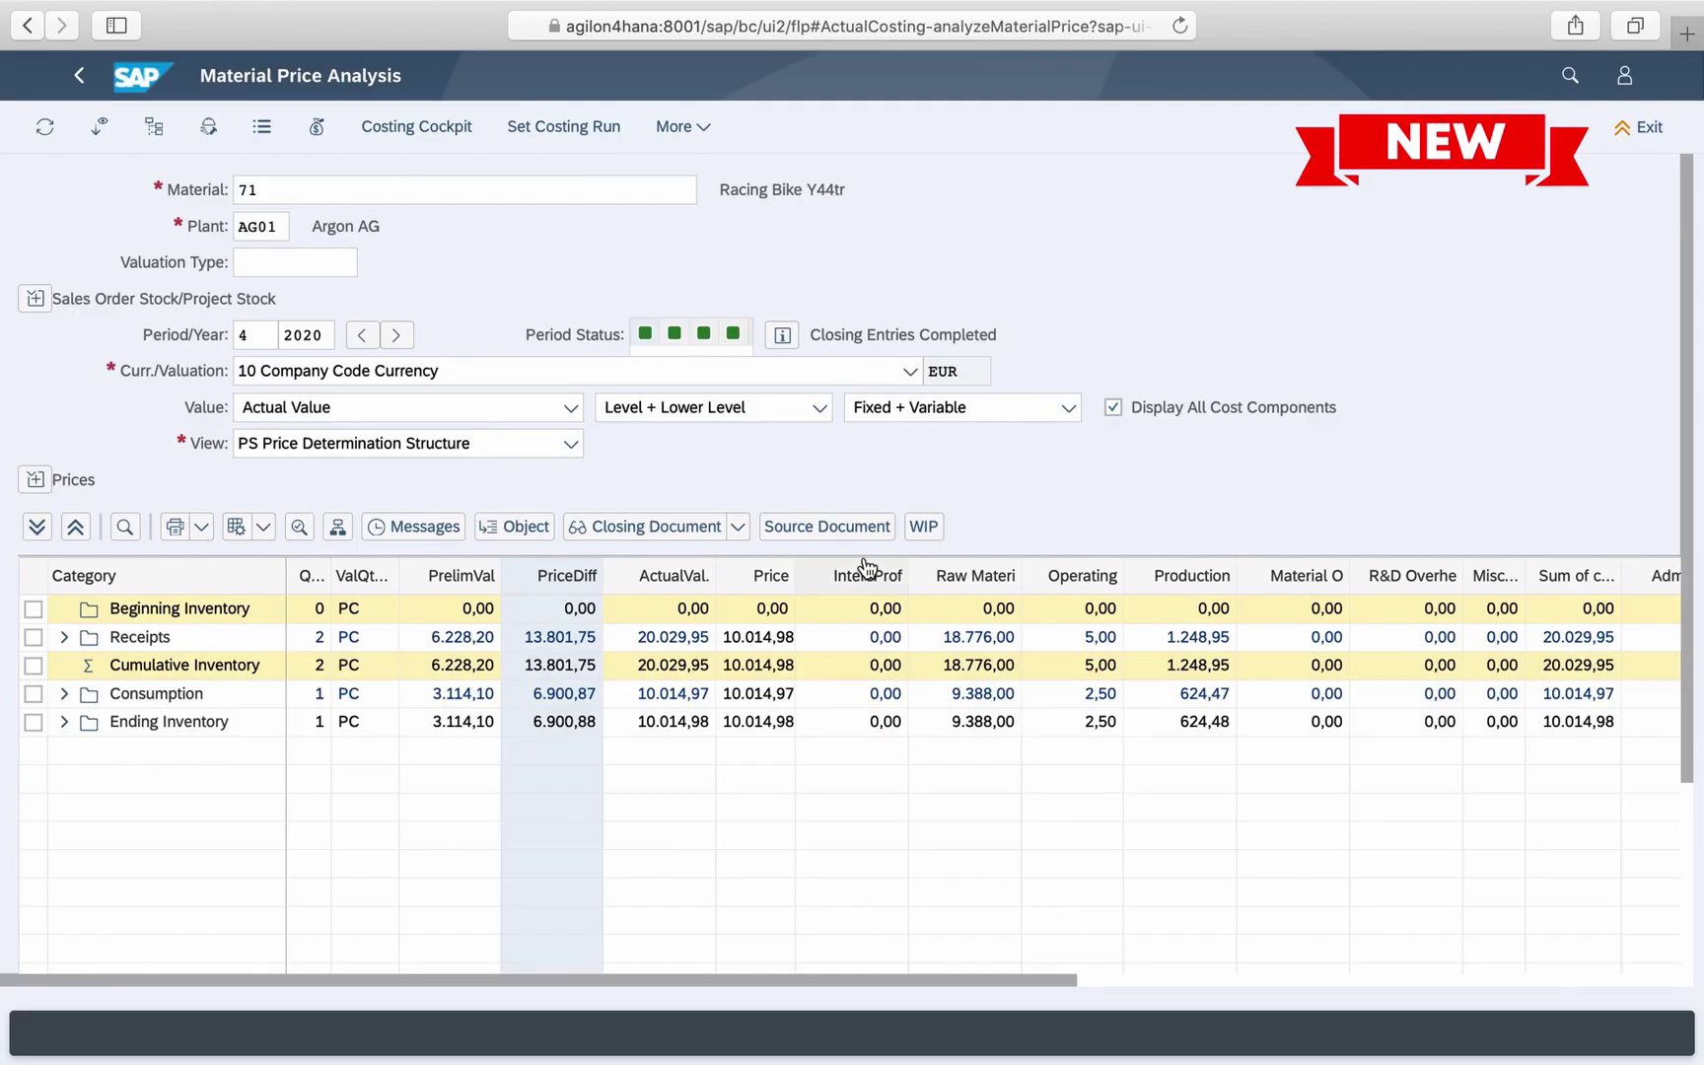
# Step: Scroll through the Fiori prices table for material 71, plant AG01, period 4/2020
pyautogui.scroll(-5, 850, 739)
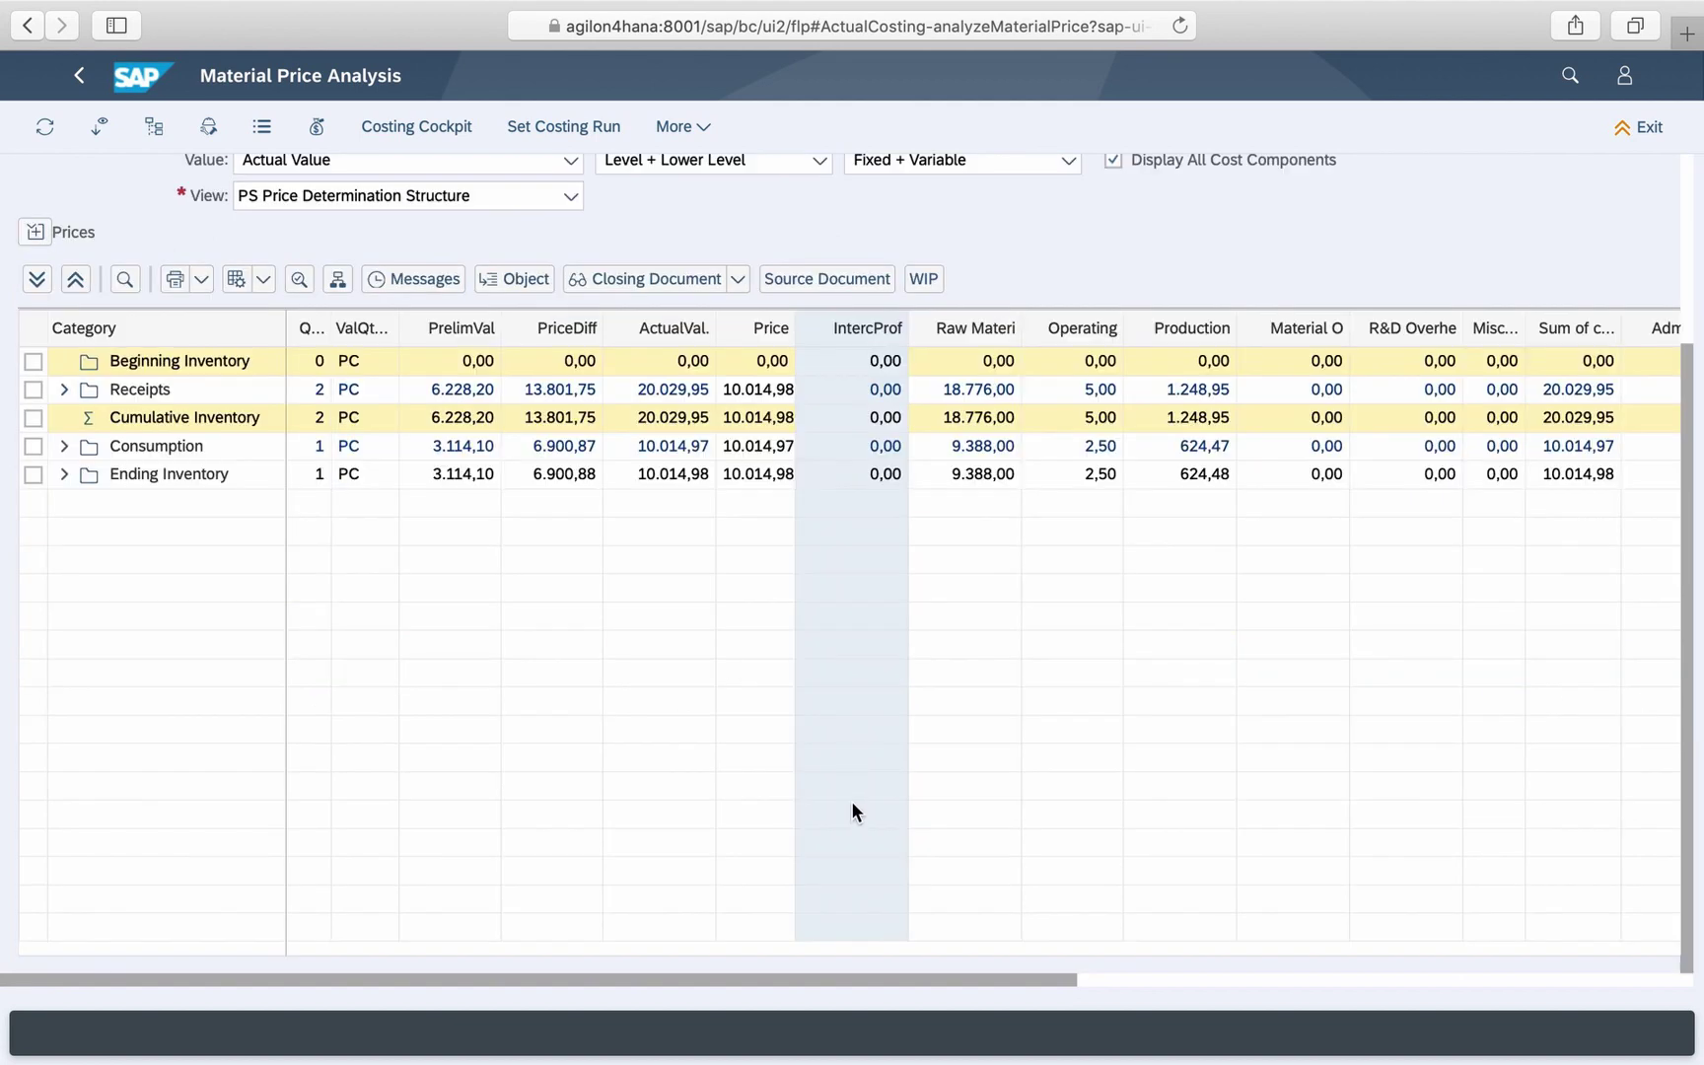
pyautogui.scroll(2, 852, 803)
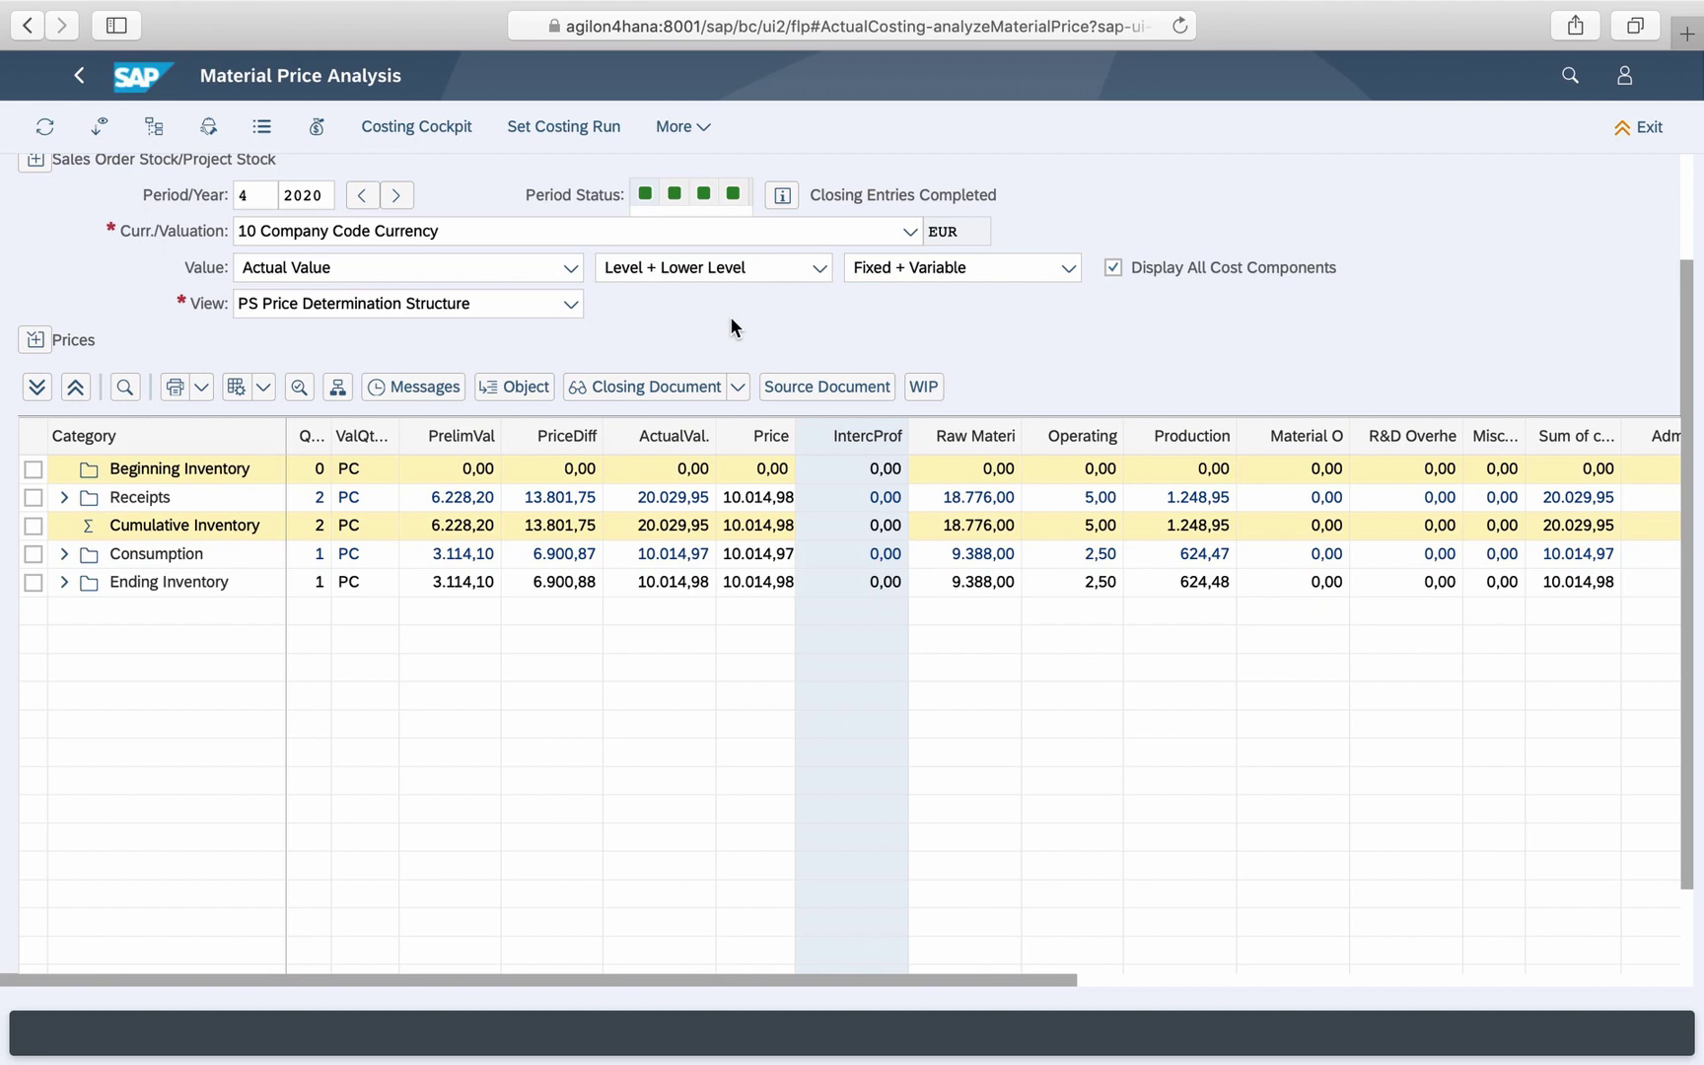
# Step: Add Alt. Inventory Value through Change layout and check the new AltStckVal column showing 0,00
pyautogui.click(263, 386)
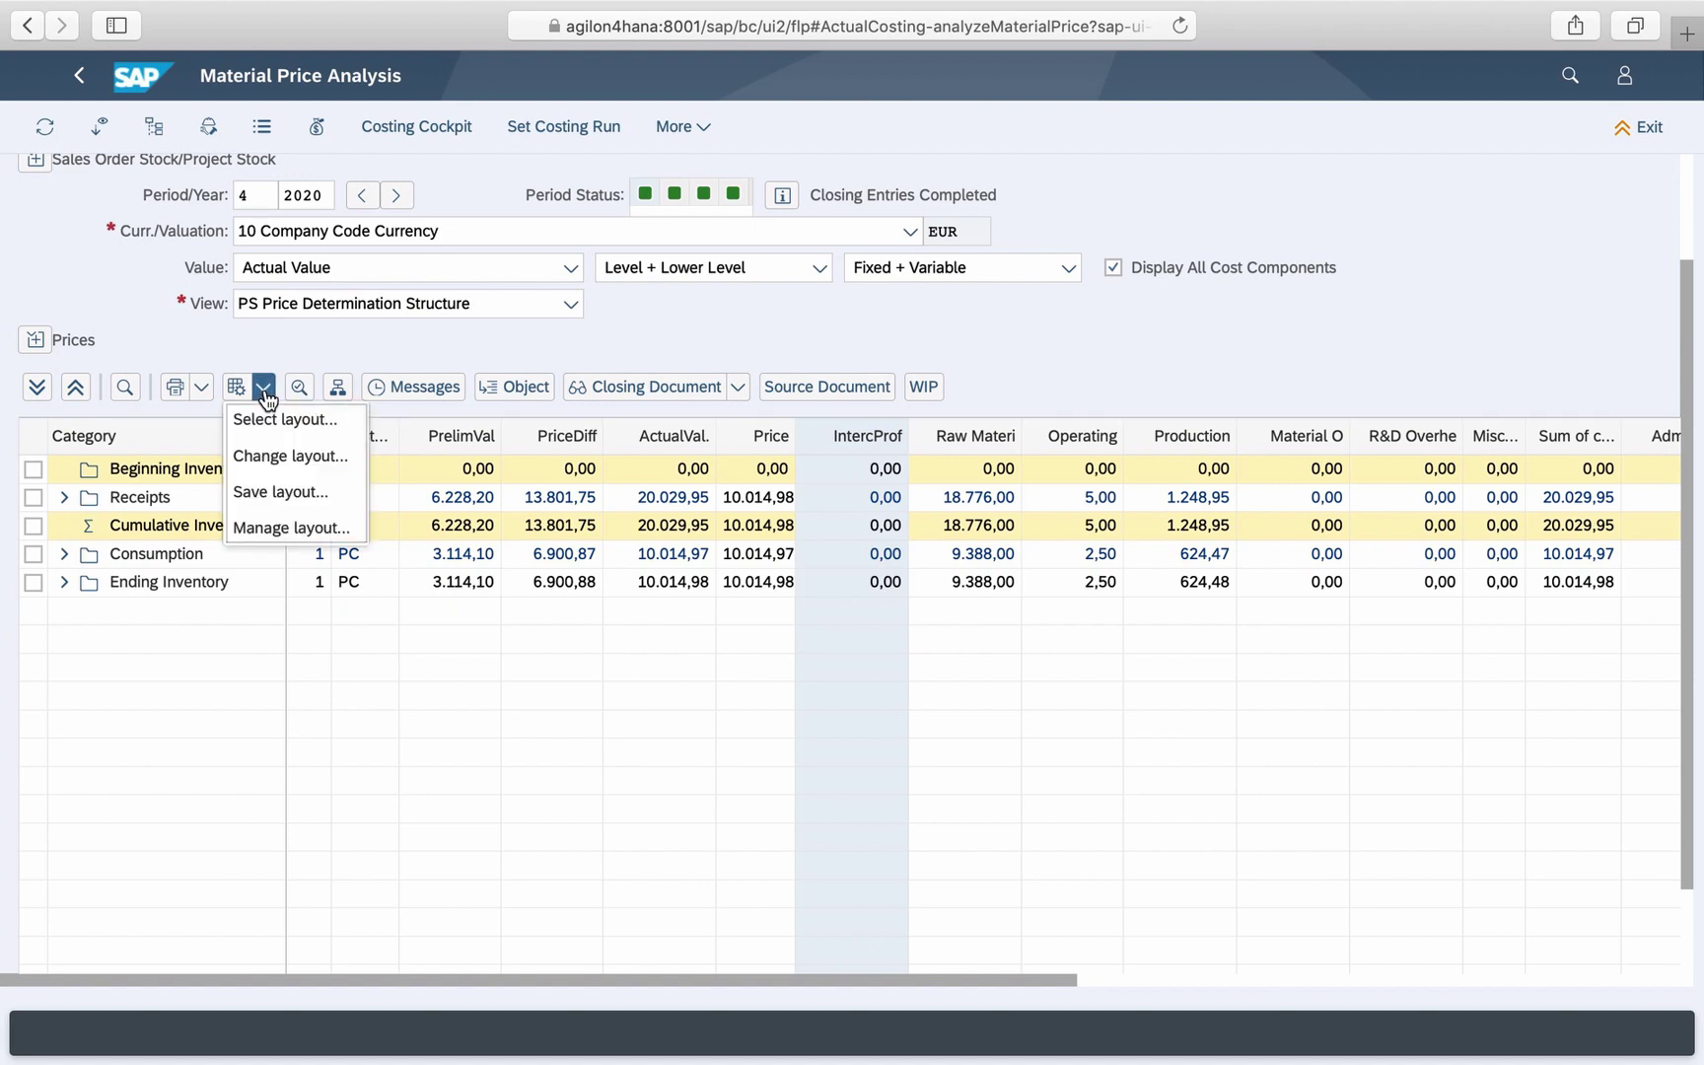
pyautogui.click(286, 454)
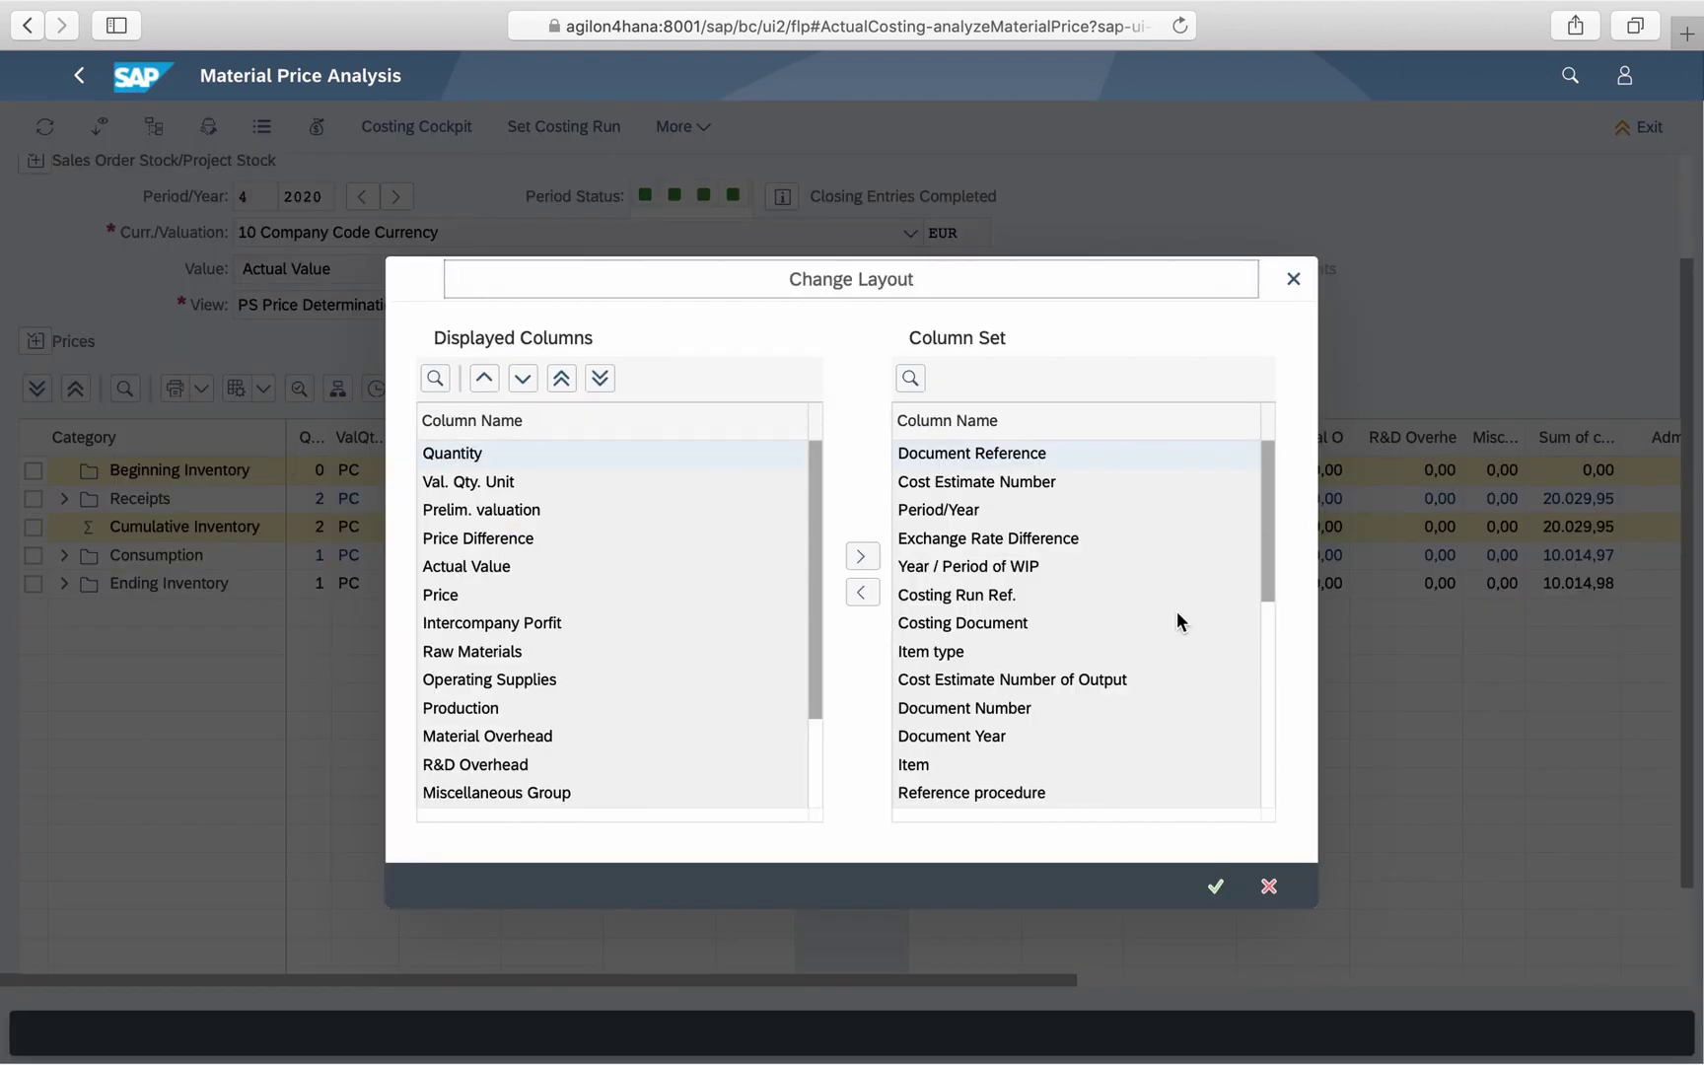
pyautogui.scroll(-5, 1179, 620)
pyautogui.click(972, 541)
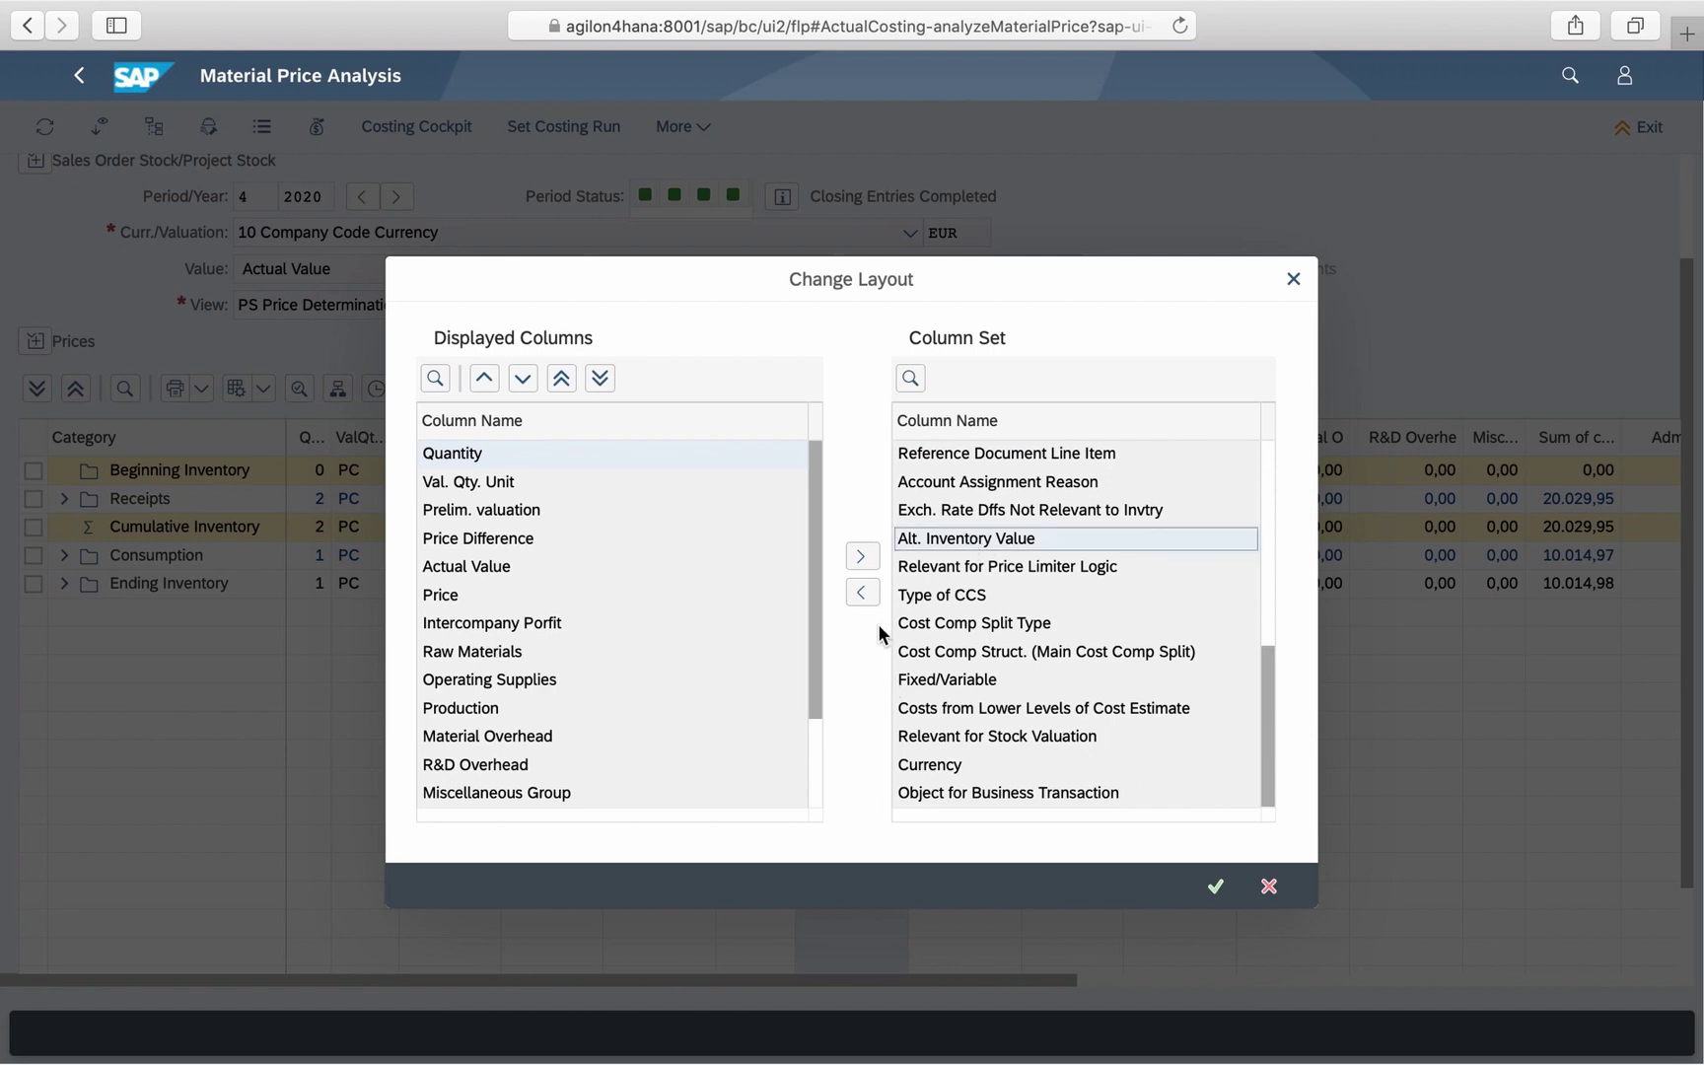
pyautogui.click(862, 592)
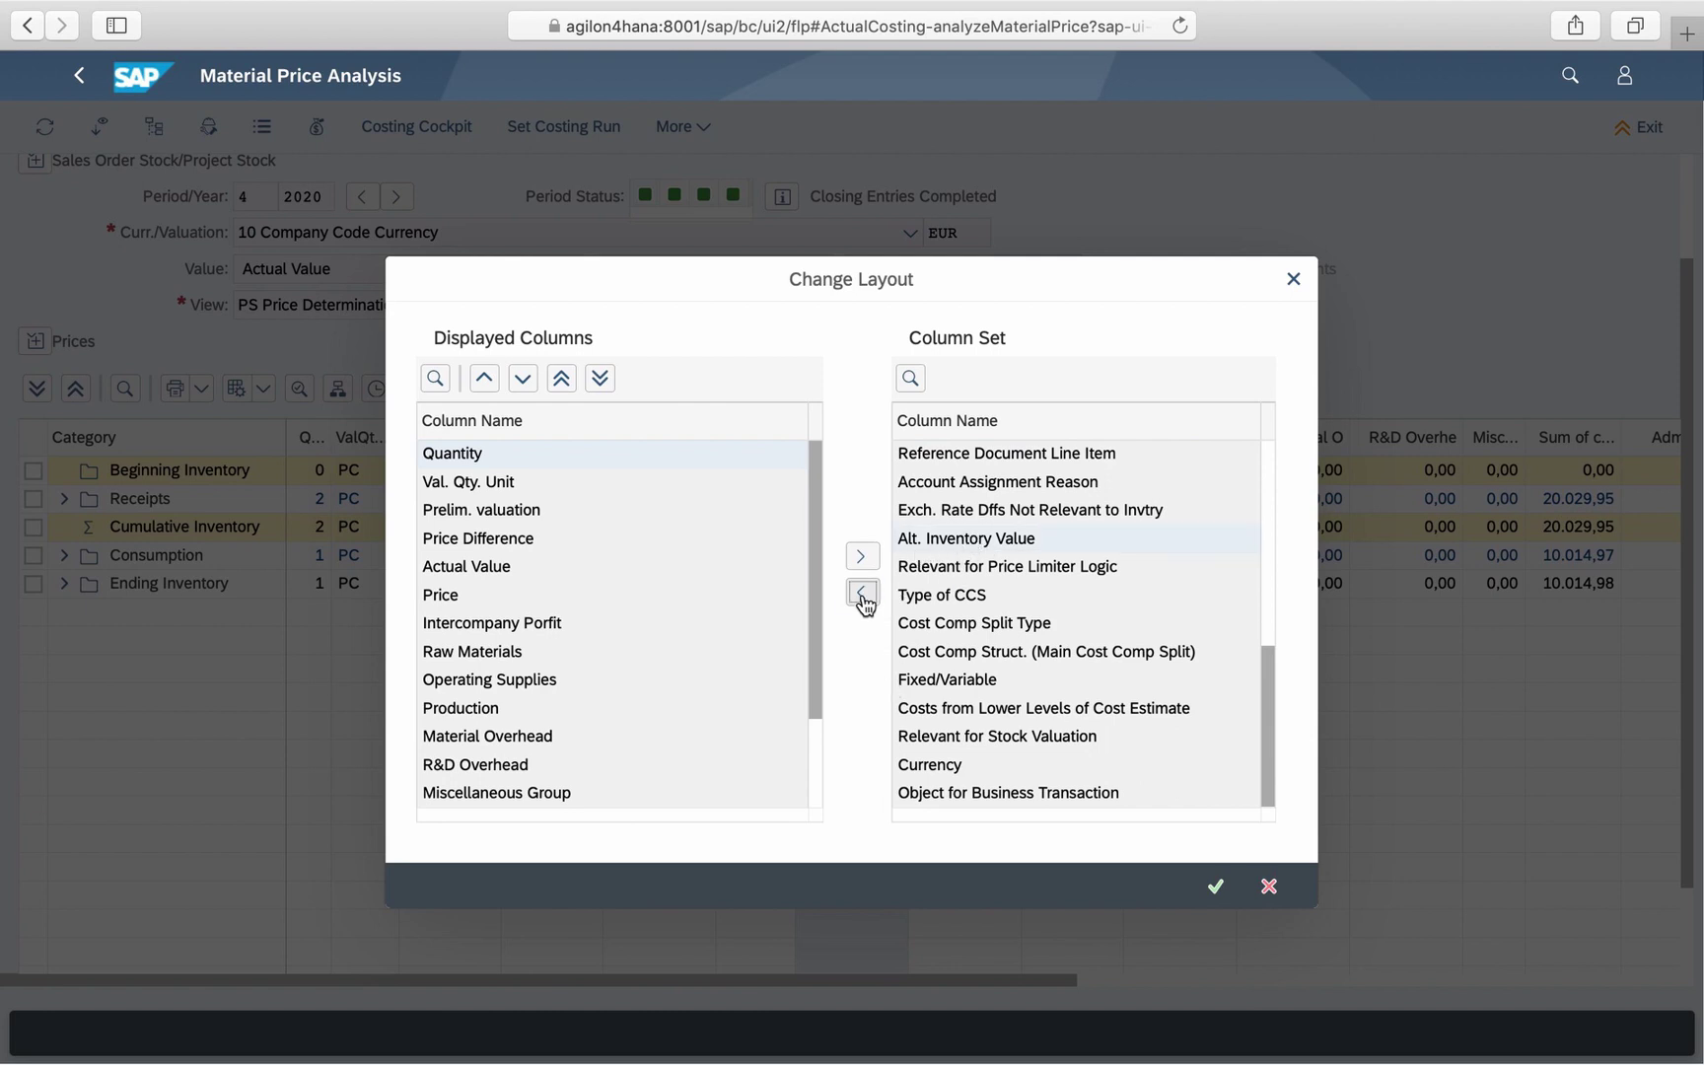
pyautogui.click(1217, 886)
pyautogui.hscroll(5, 1349, 977)
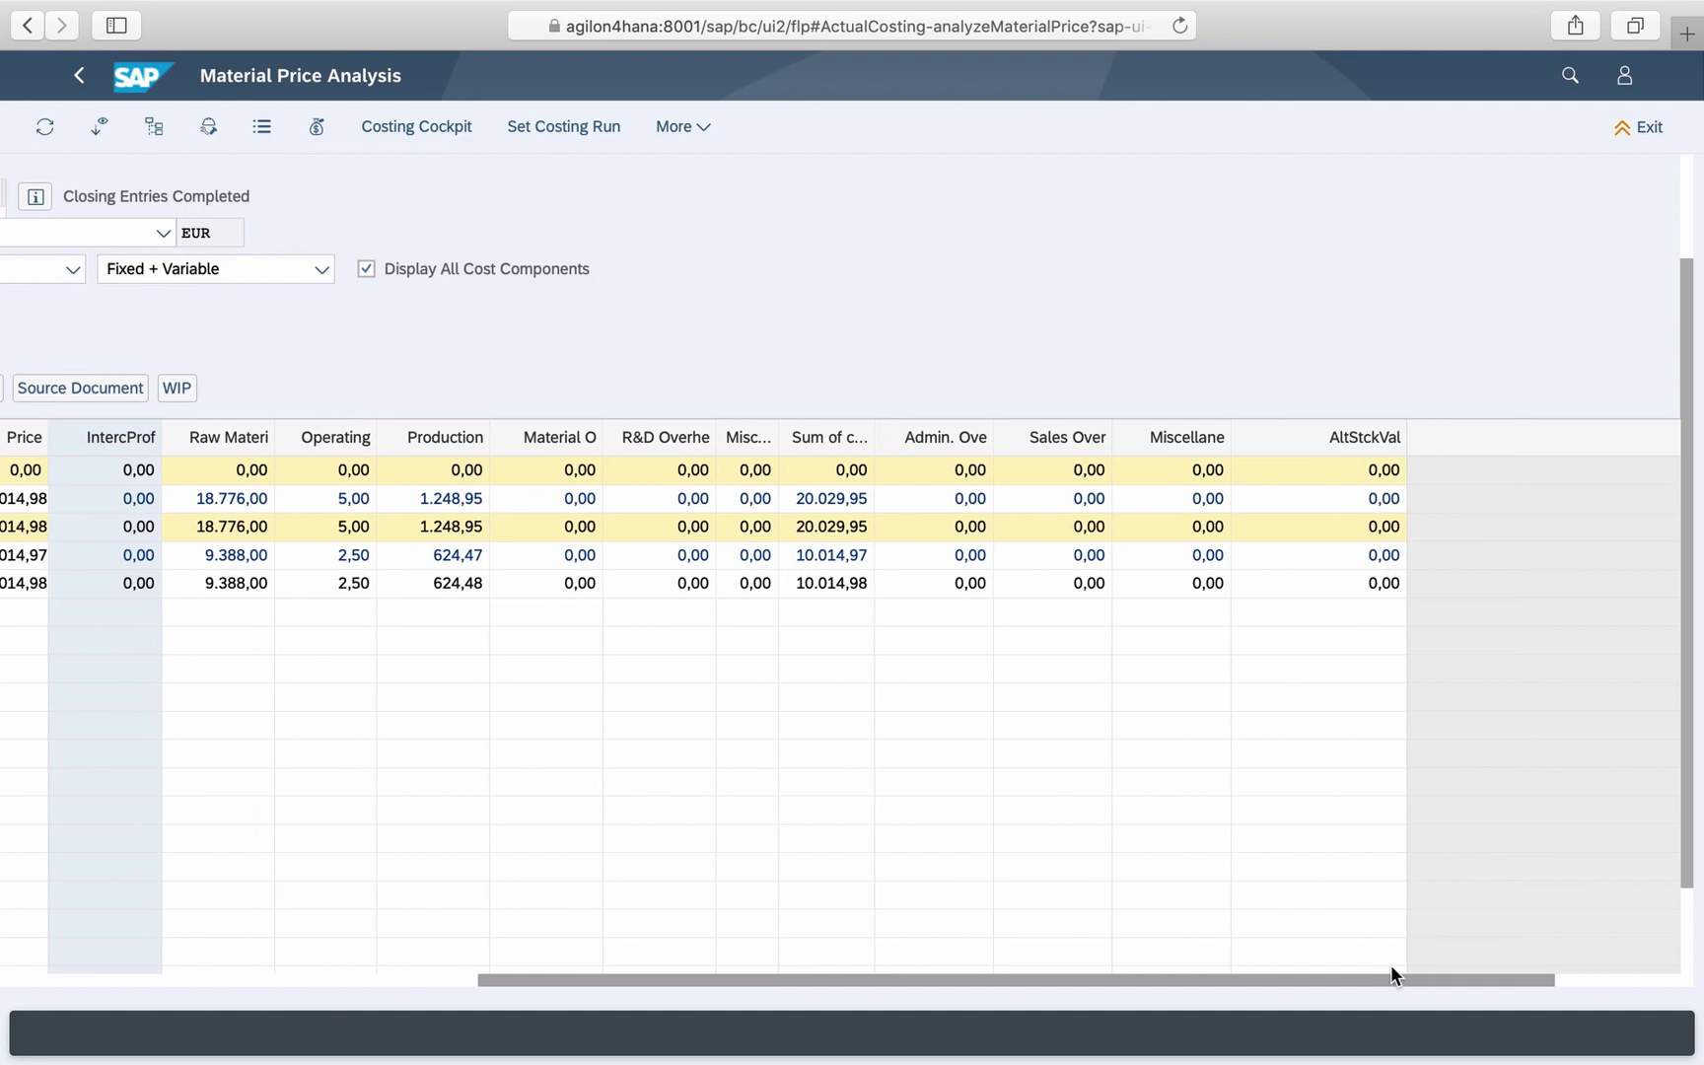
pyautogui.click(1302, 441)
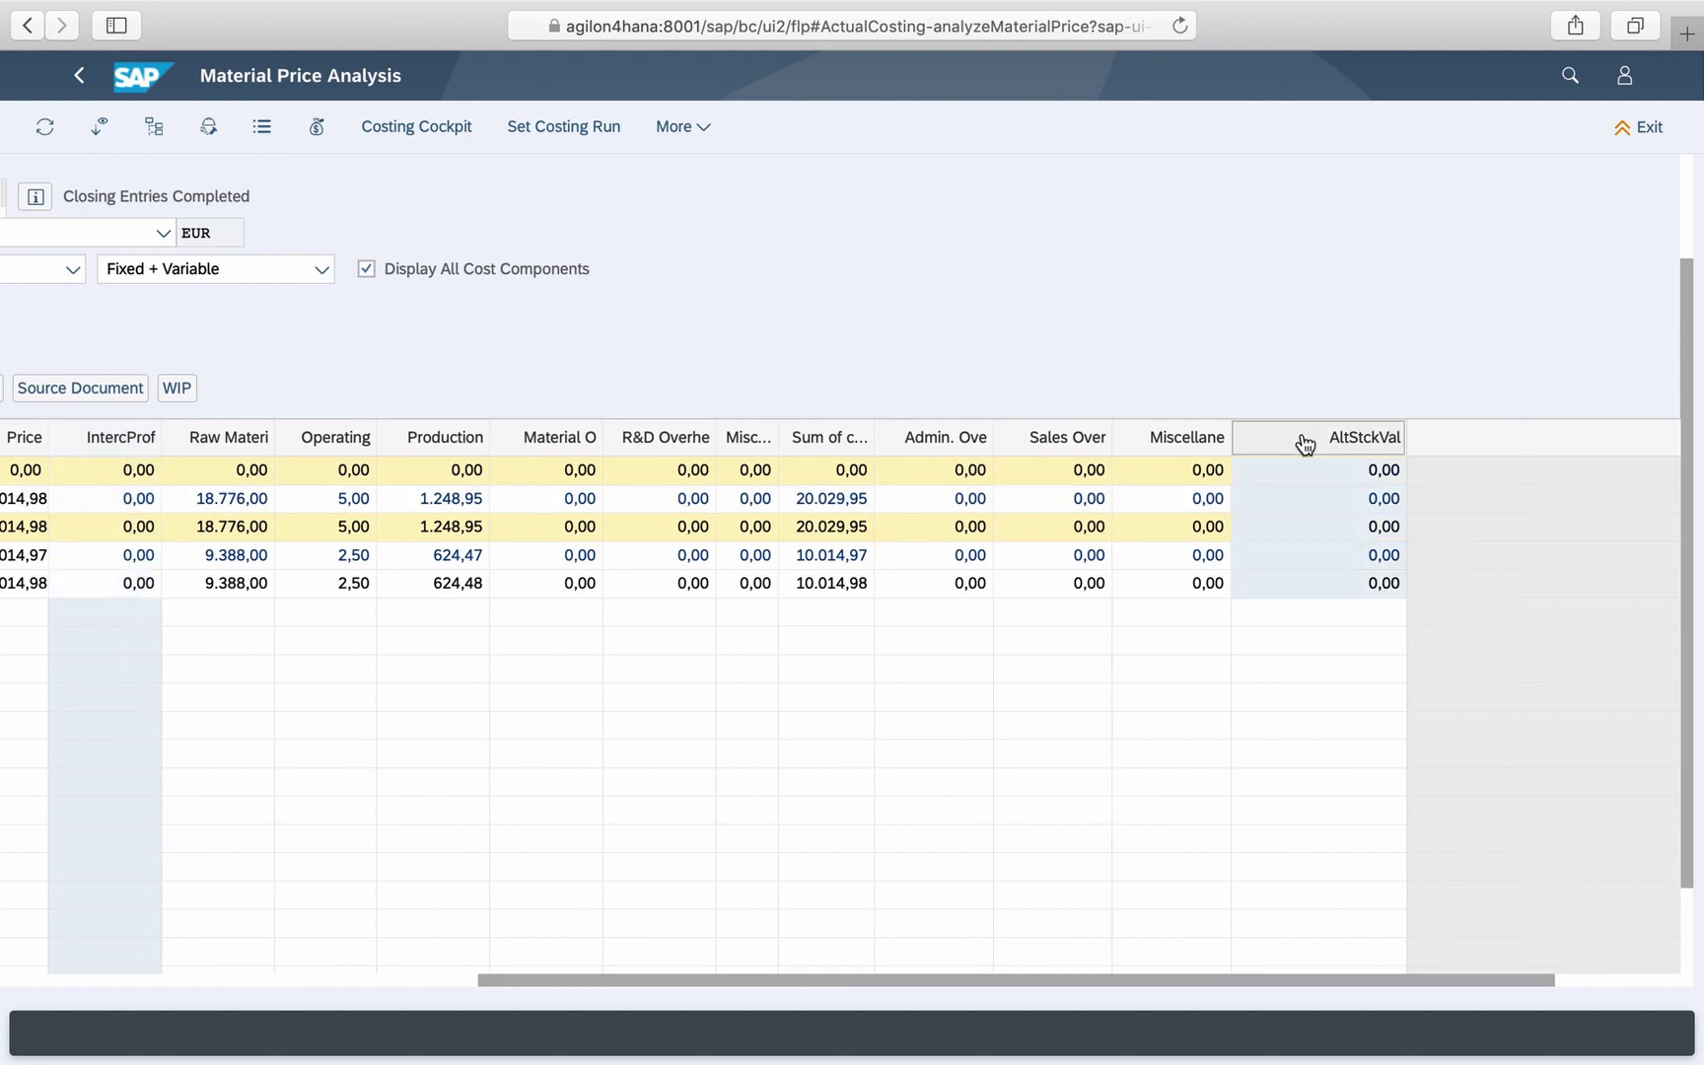
pyautogui.hscroll(-10, 1304, 444)
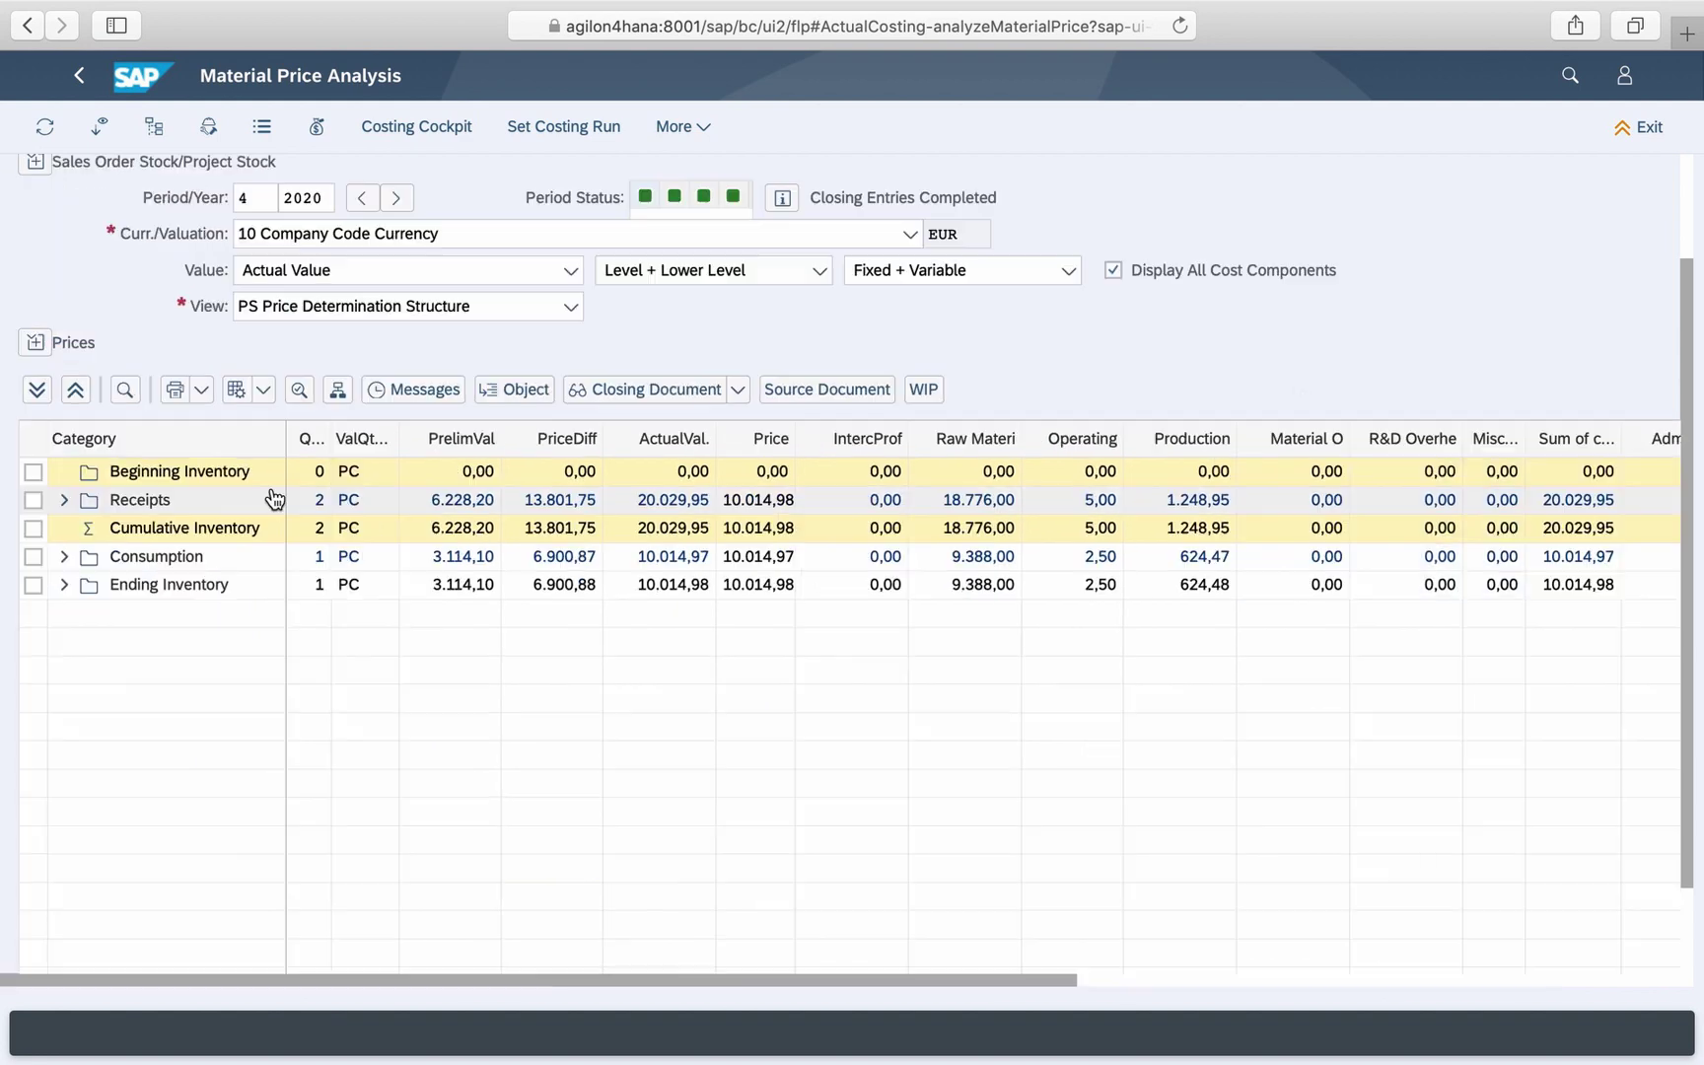
# Step: Expand Receipts, Production, Consumption with its transfer posting rows, and Ending Inventory in the Category tree
pyautogui.click(64, 504)
pyautogui.scroll(-2, 64, 504)
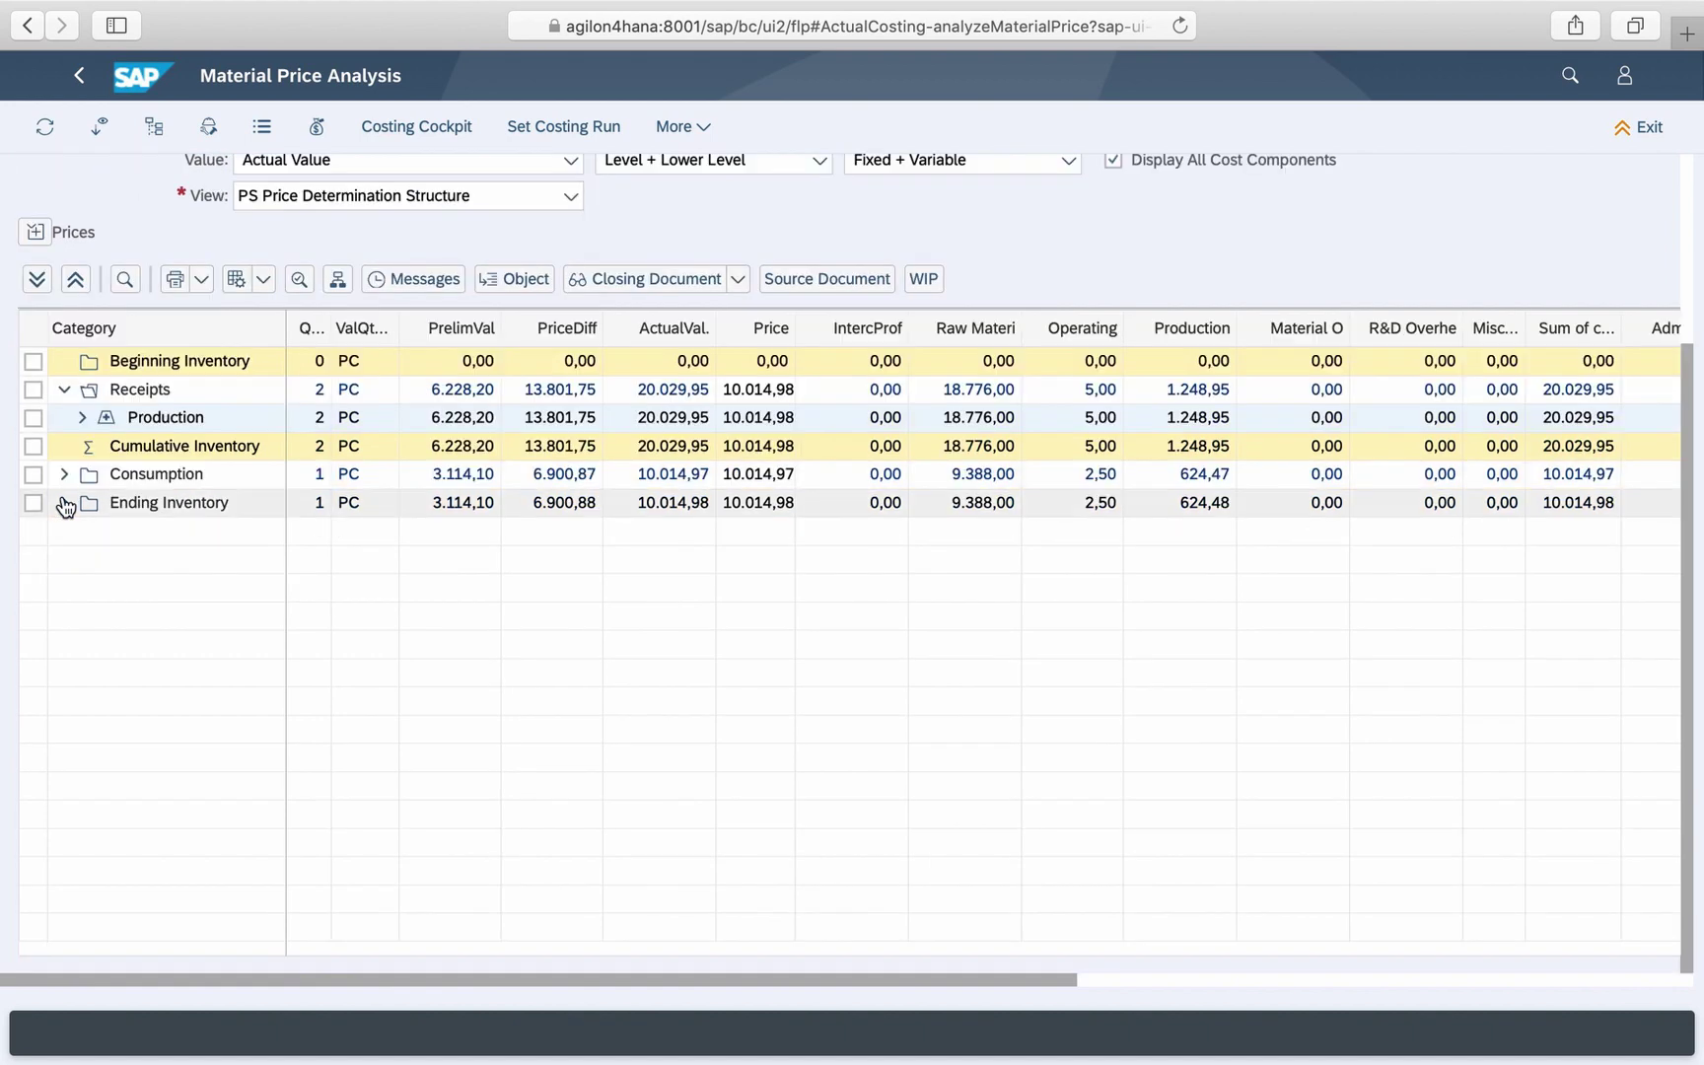
pyautogui.click(80, 418)
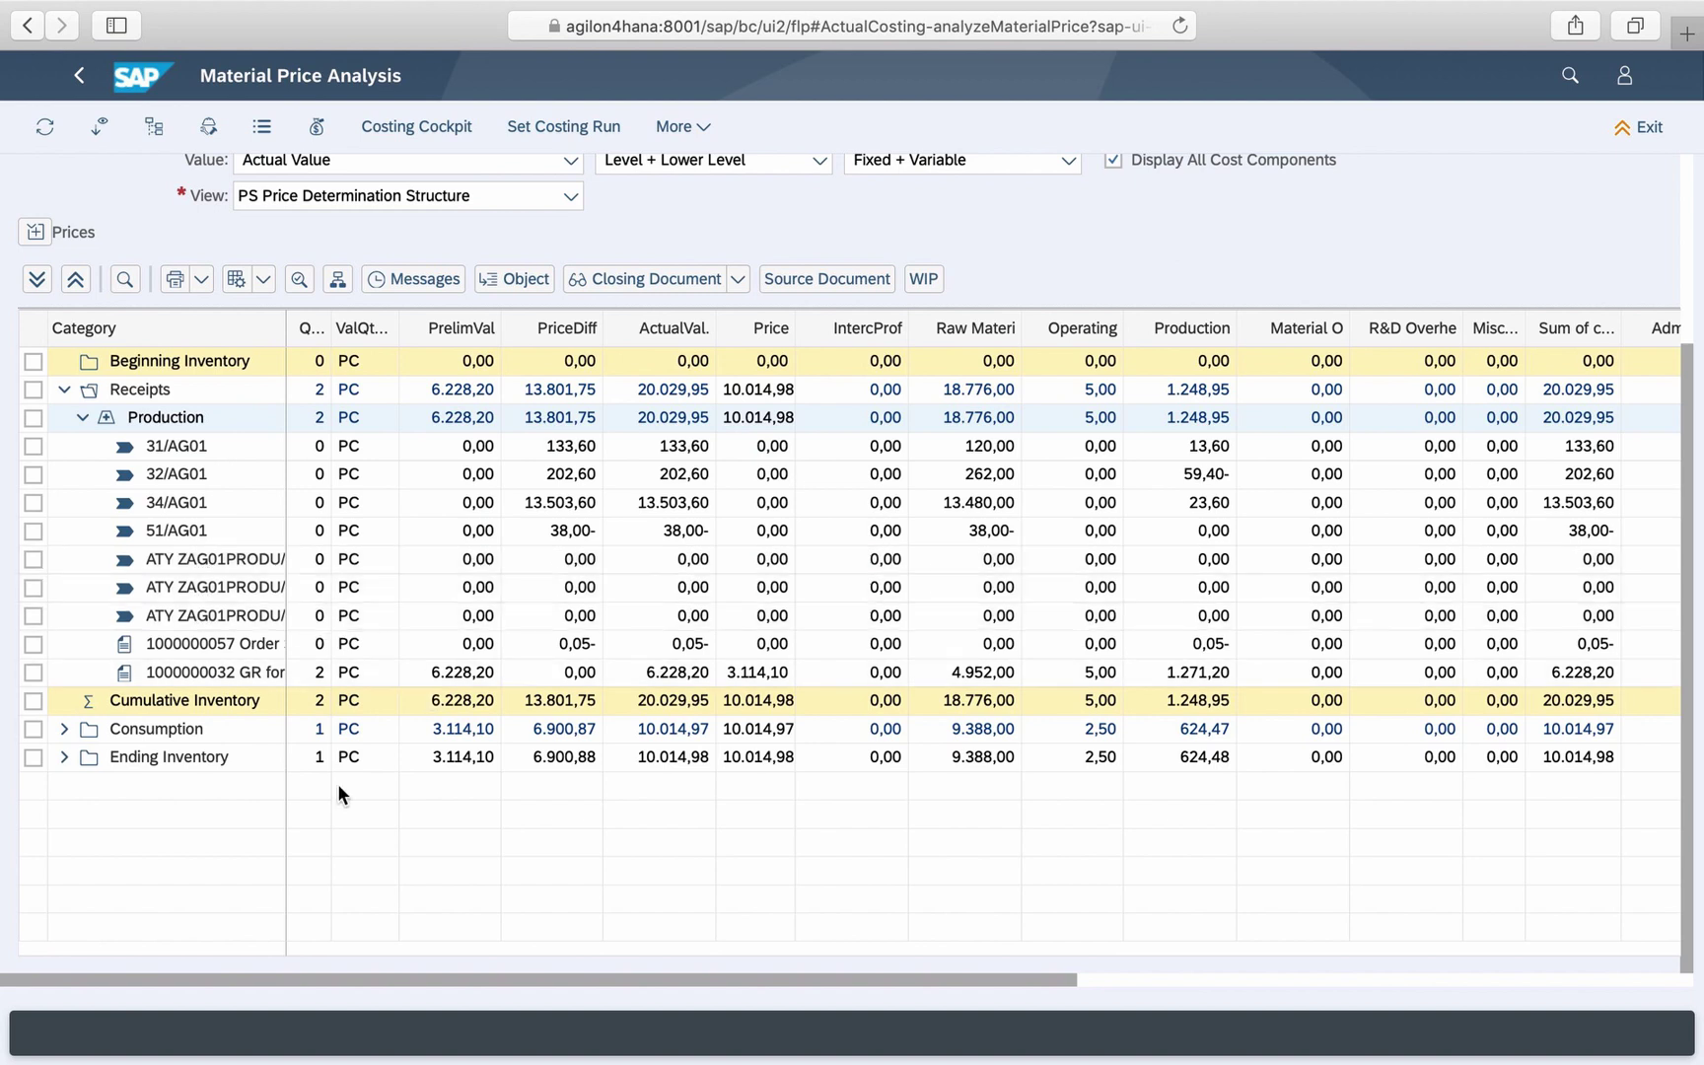
pyautogui.click(64, 731)
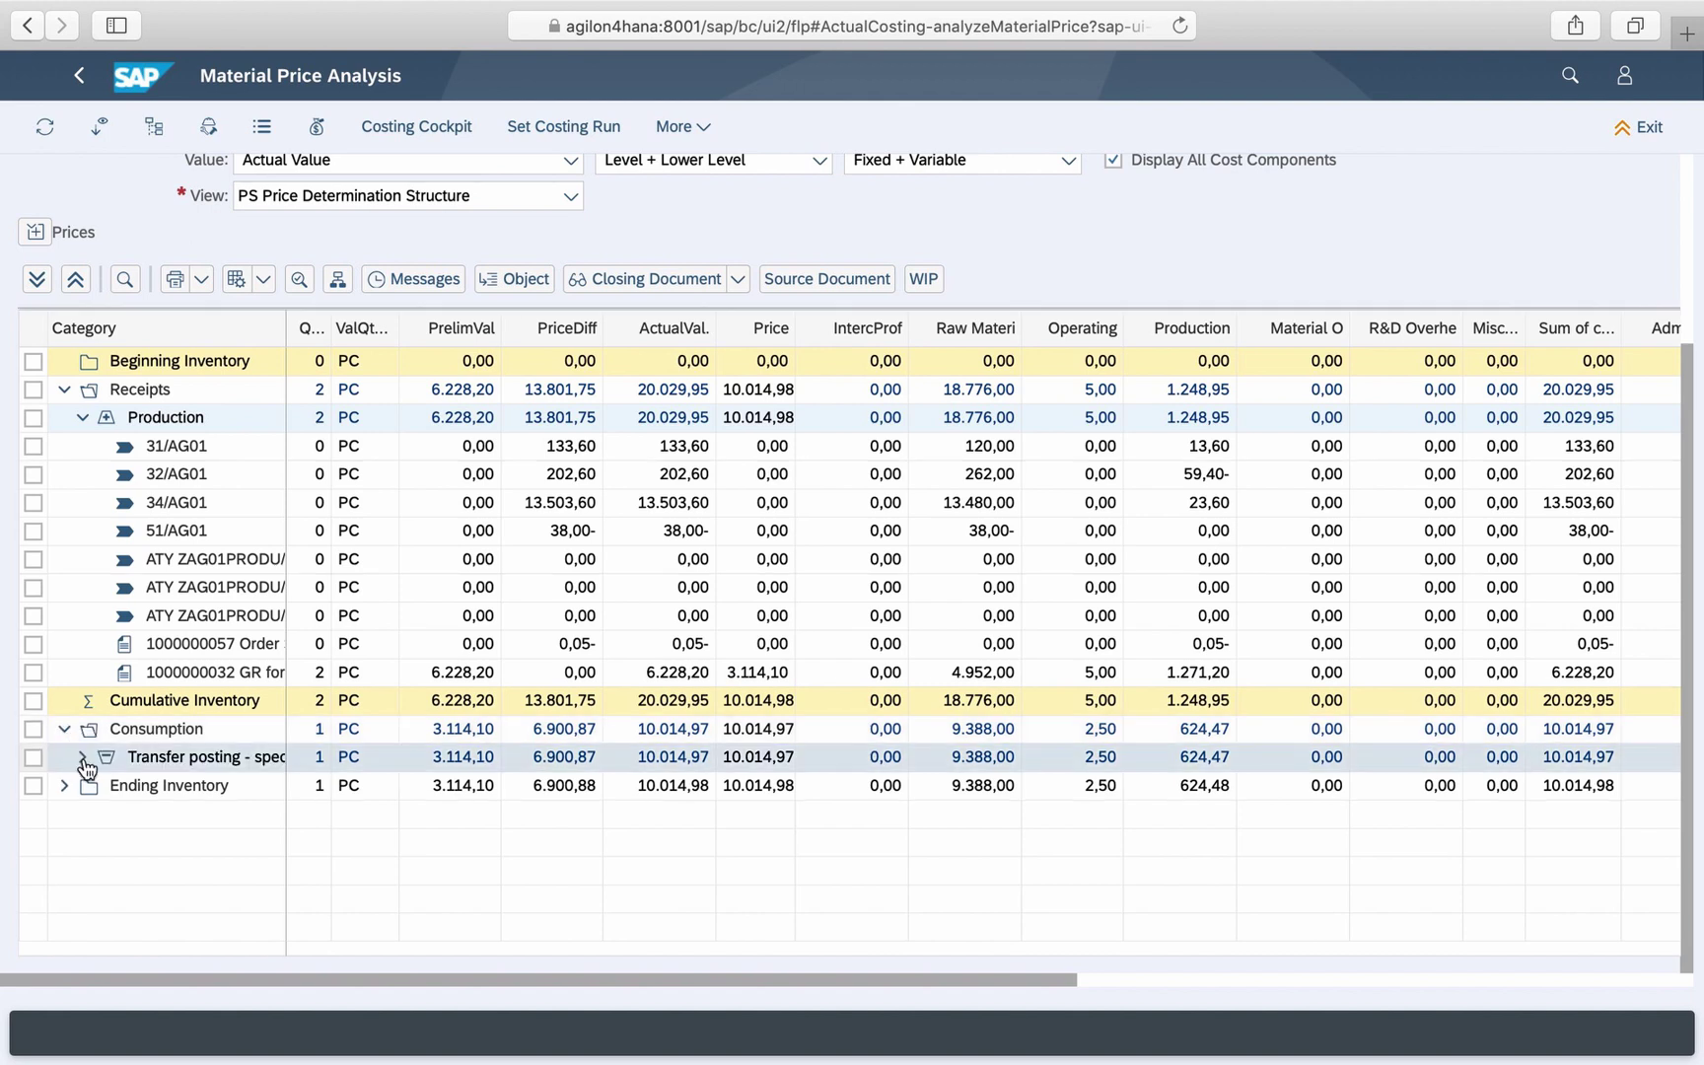
pyautogui.click(82, 760)
pyautogui.click(100, 787)
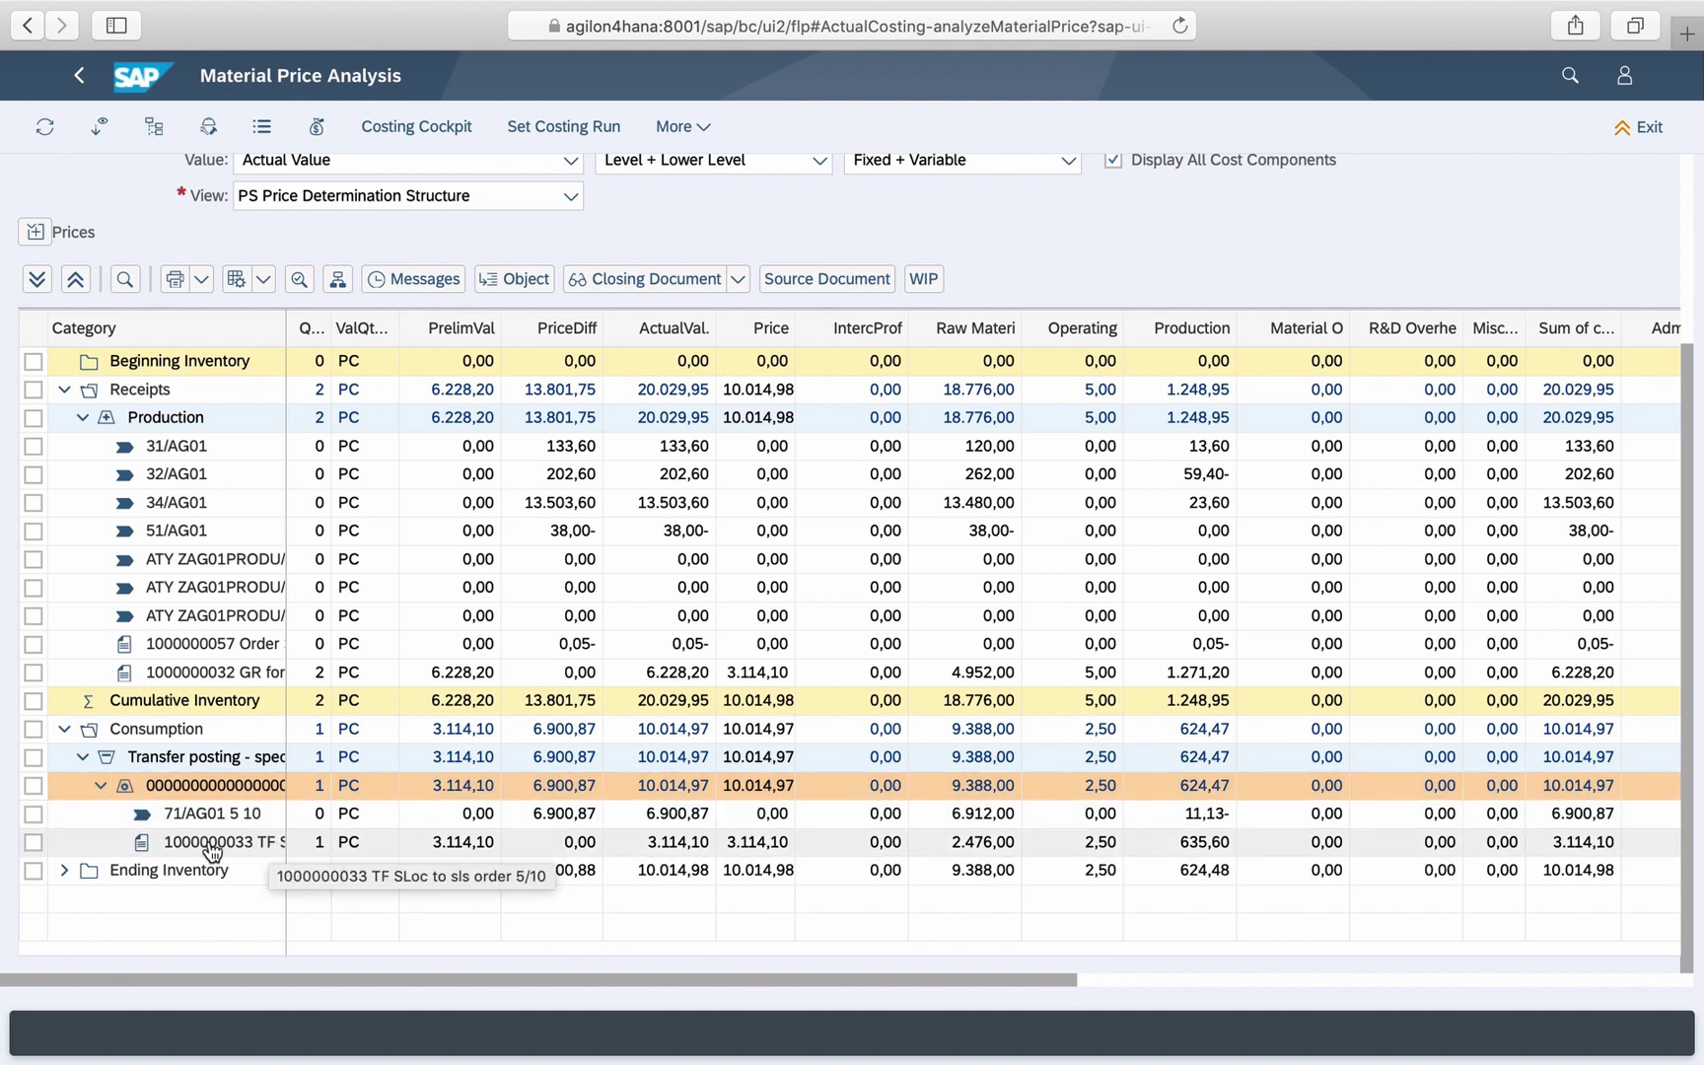
pyautogui.click(66, 872)
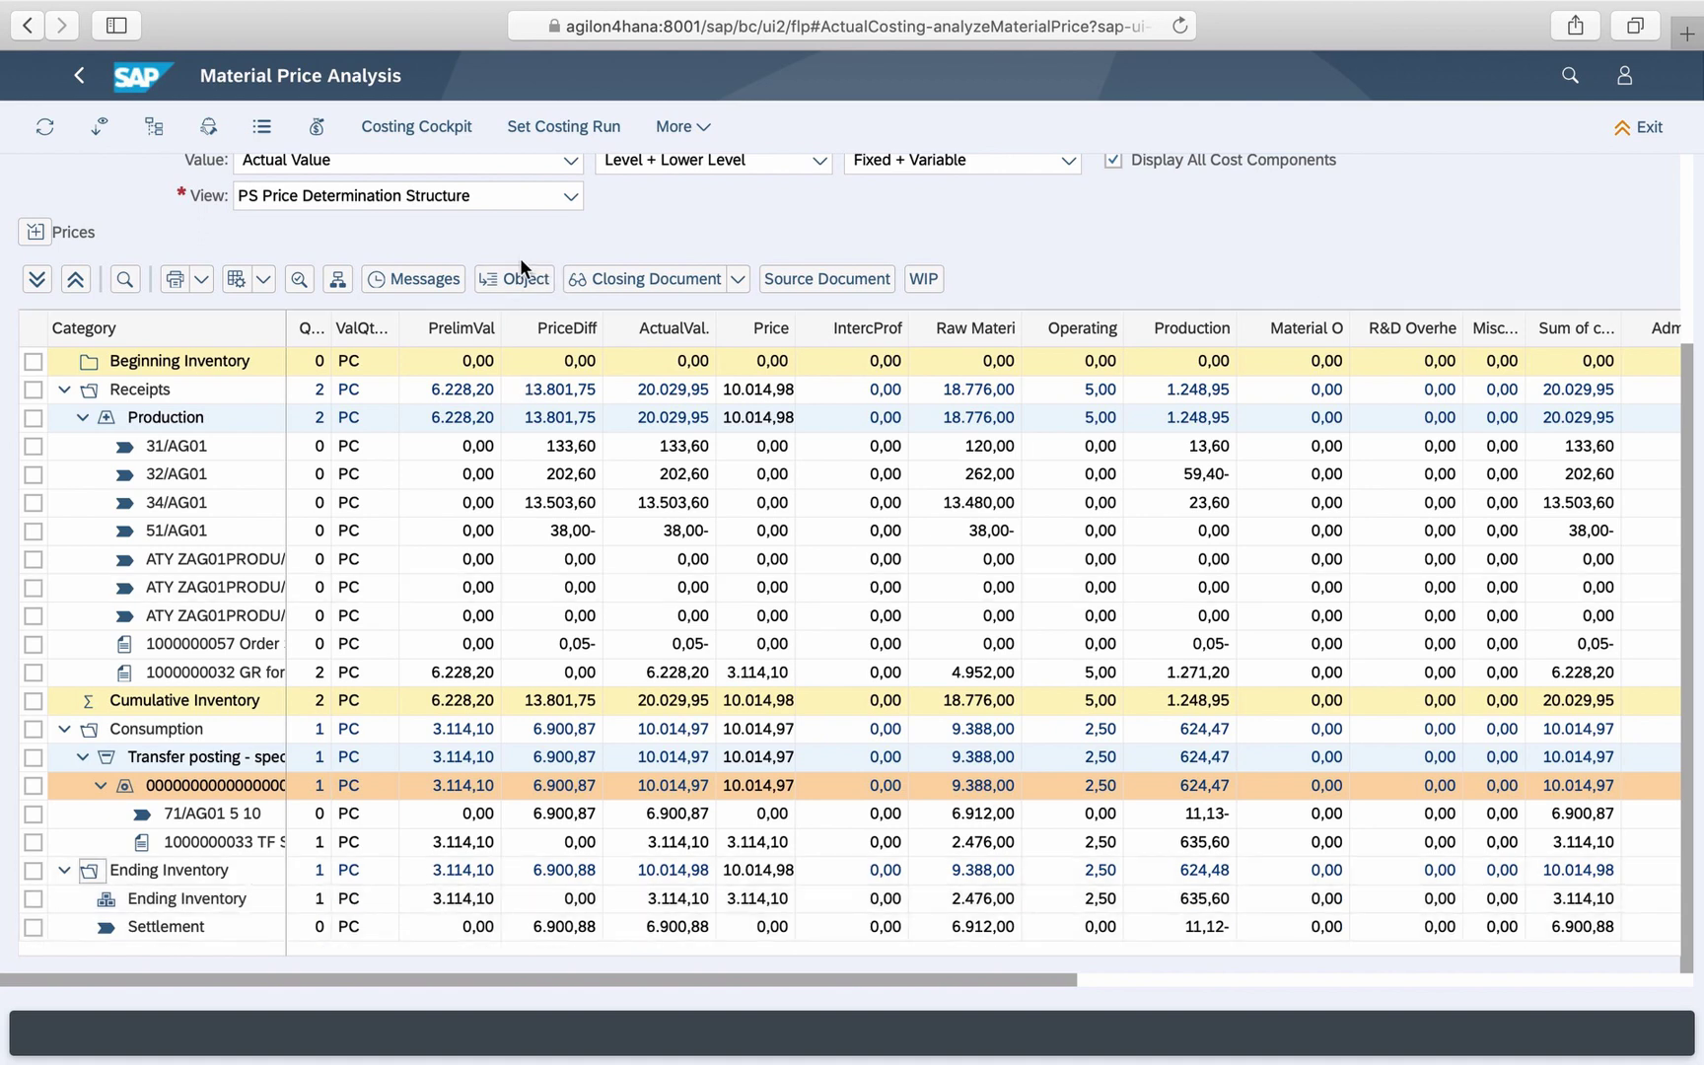
# Step: Open the Material Ledger closing document and expand the 71 AG01 and 31 AG01 Output entries
pyautogui.click(622, 282)
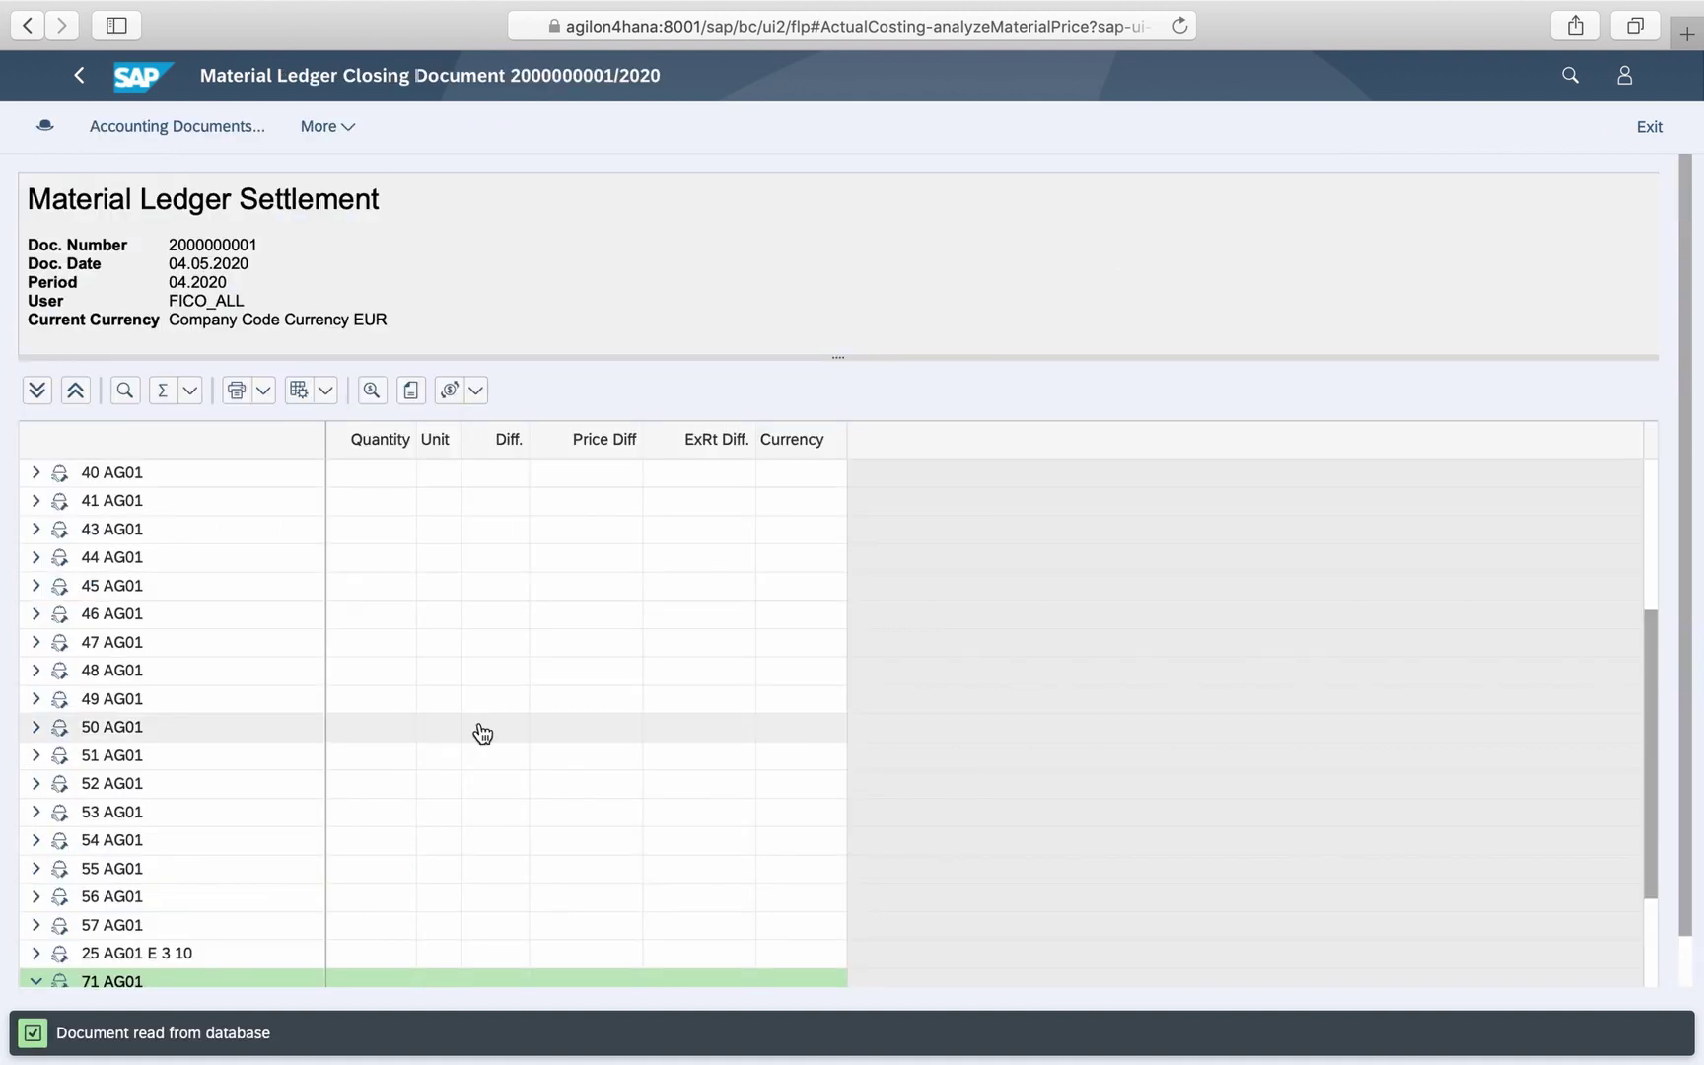
pyautogui.scroll(-5, 479, 731)
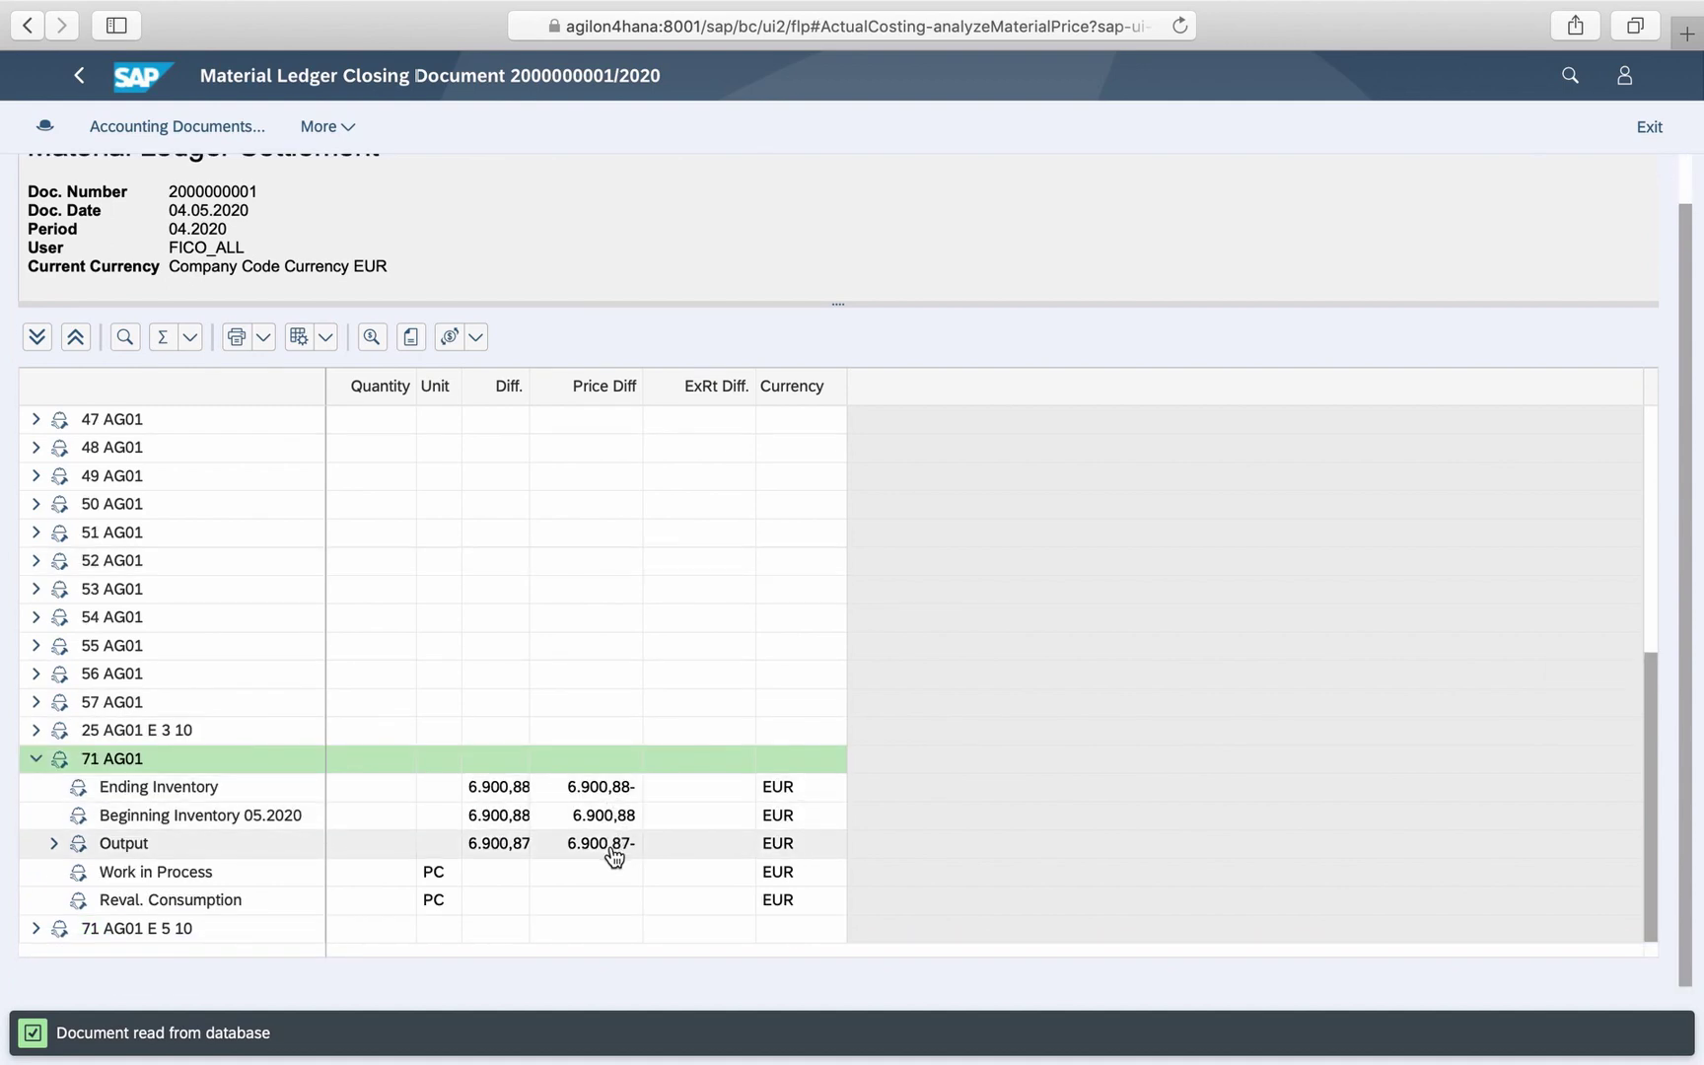
pyautogui.click(53, 846)
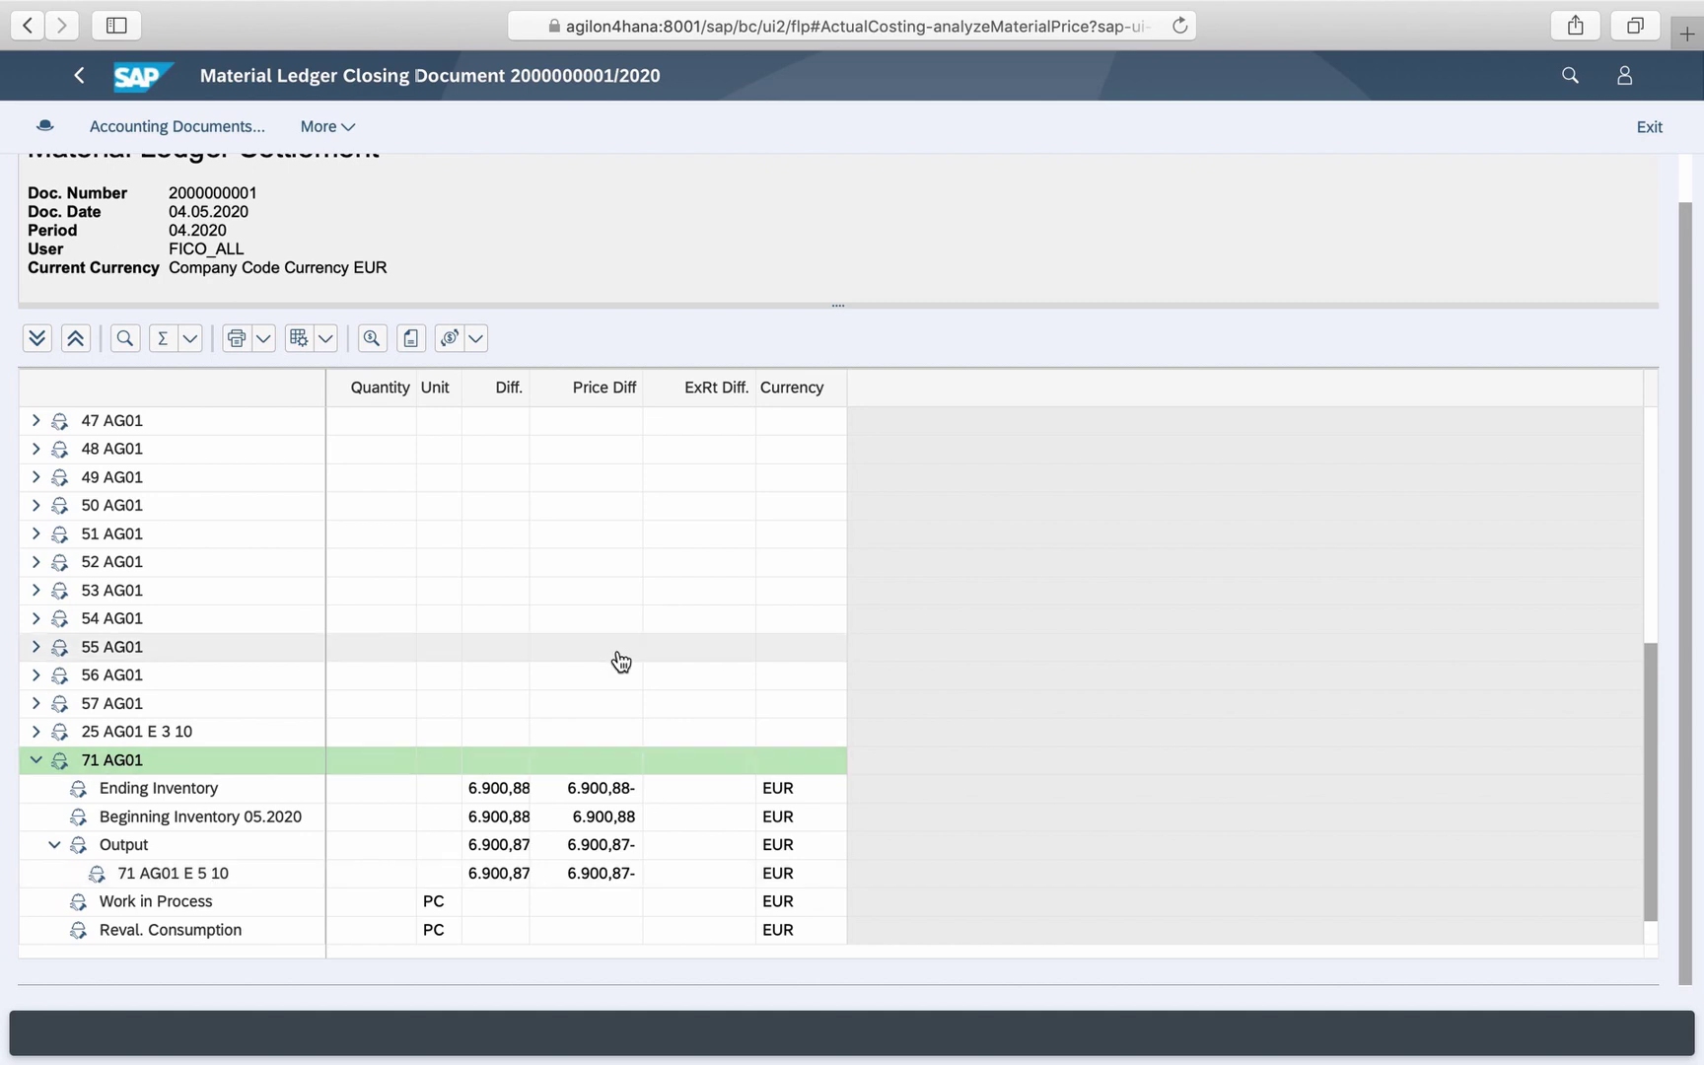
pyautogui.scroll(10, 616, 658)
pyautogui.click(36, 500)
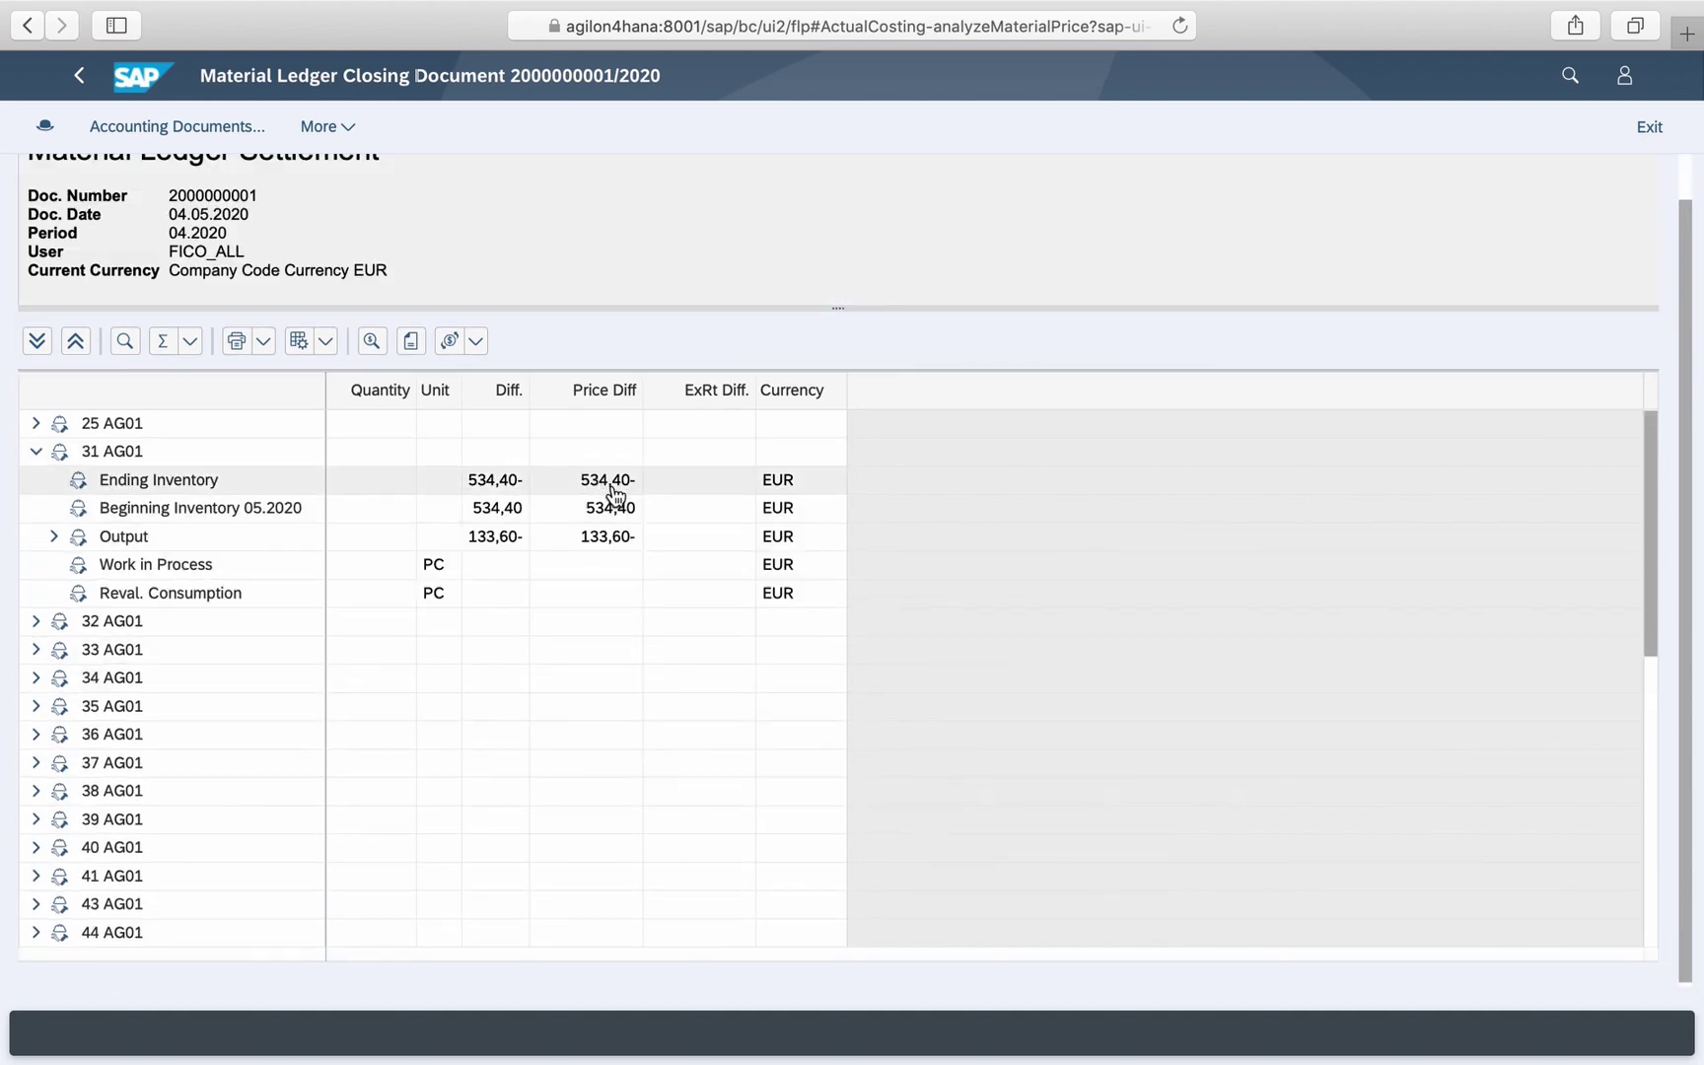
pyautogui.click(54, 538)
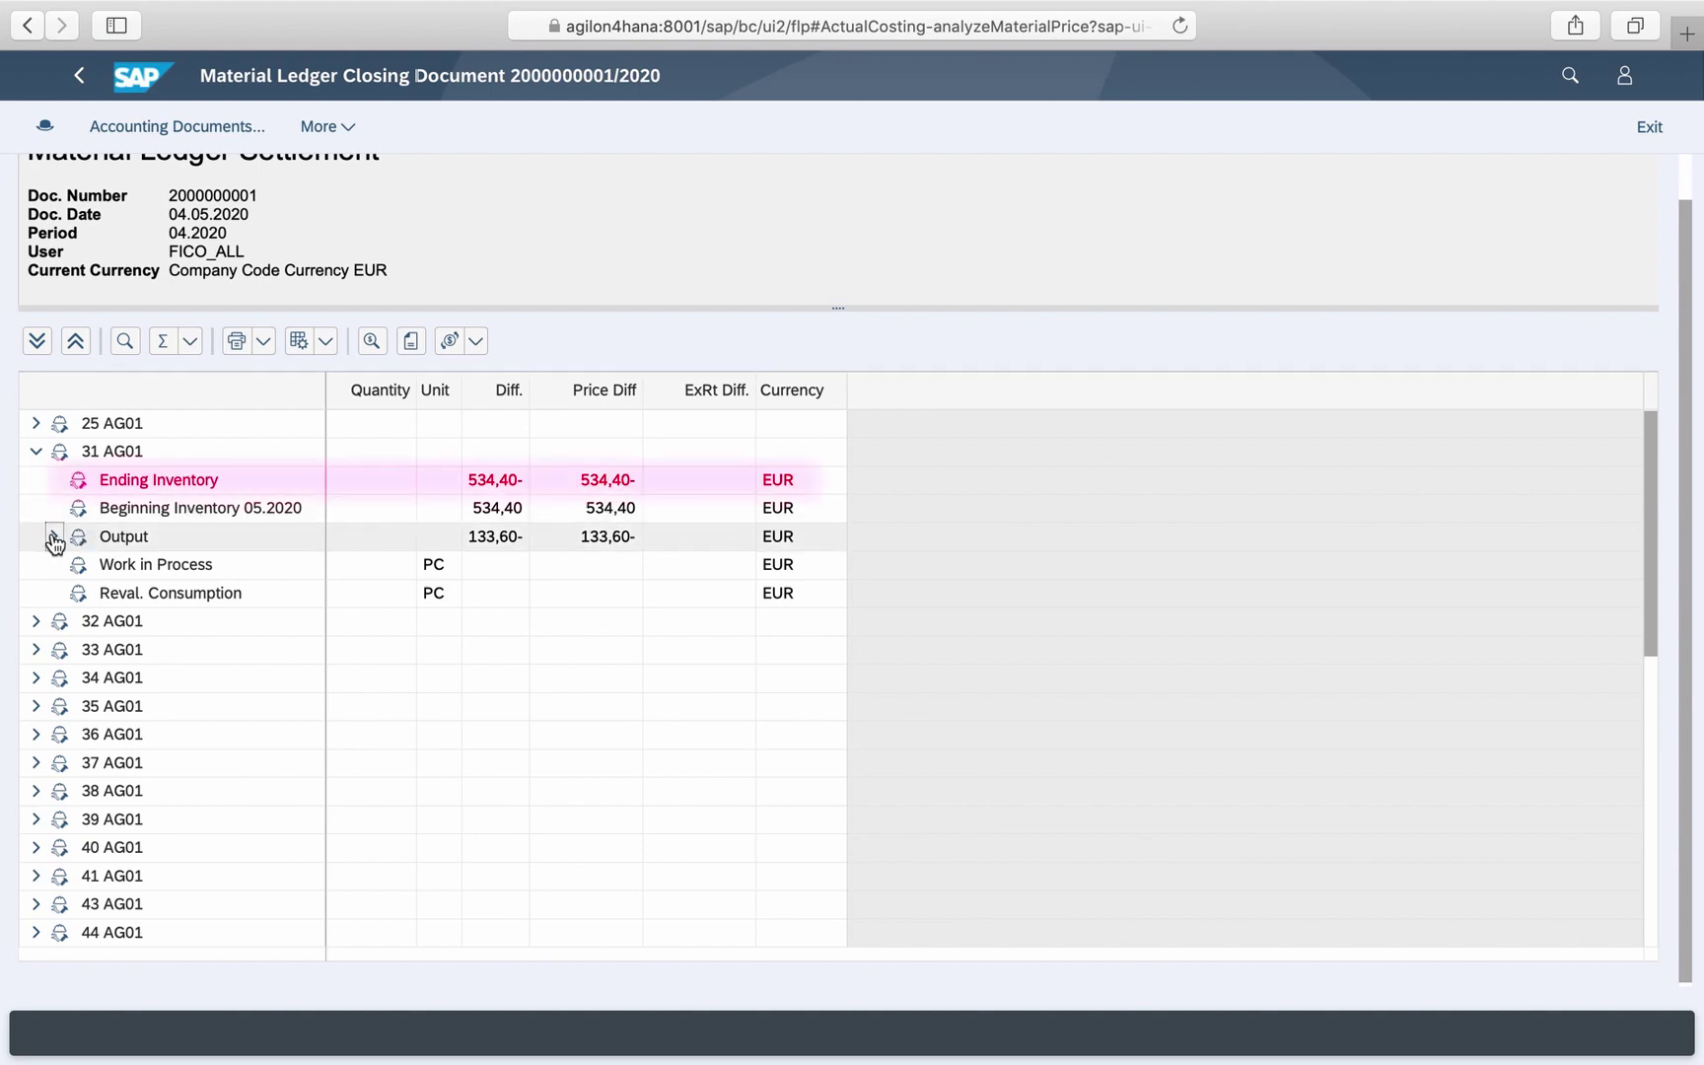